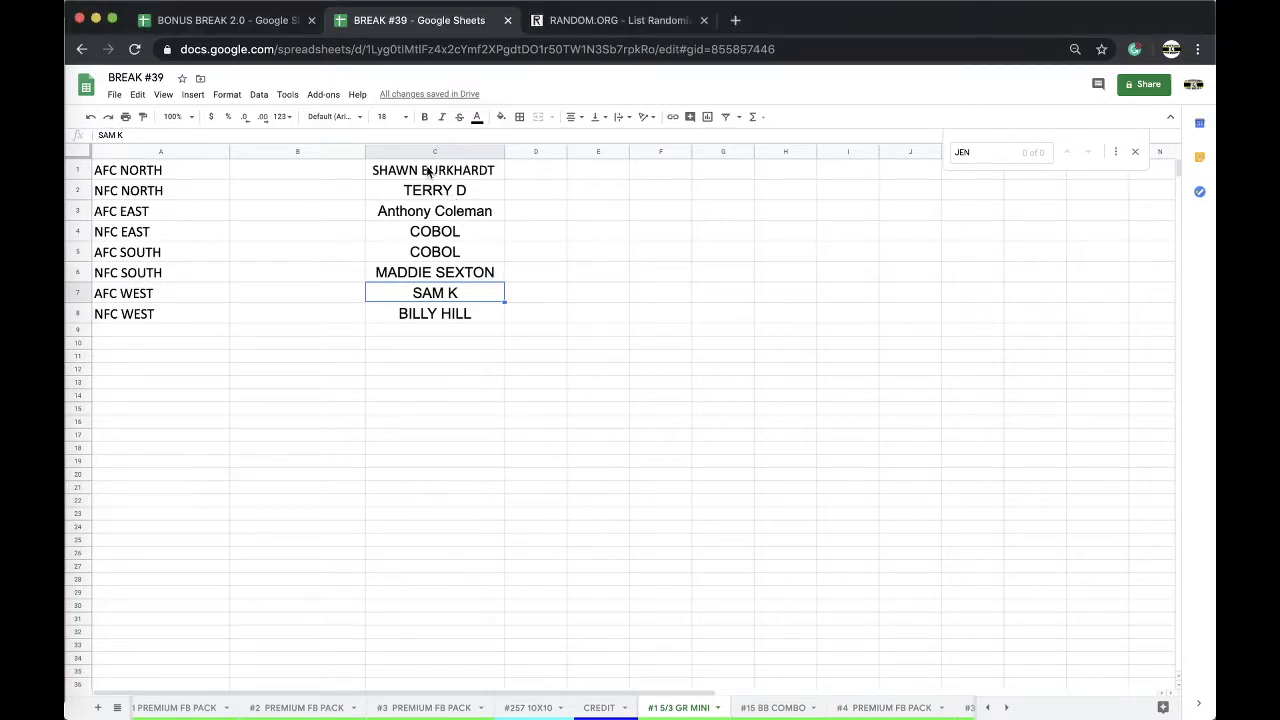
- Select the eight participant names in C1:C8 to copy them
{"action": "left_click_drag", "start_coordinate": [430, 170], "coordinate": [446, 318]}
{"action": "key", "text": "super+c"}
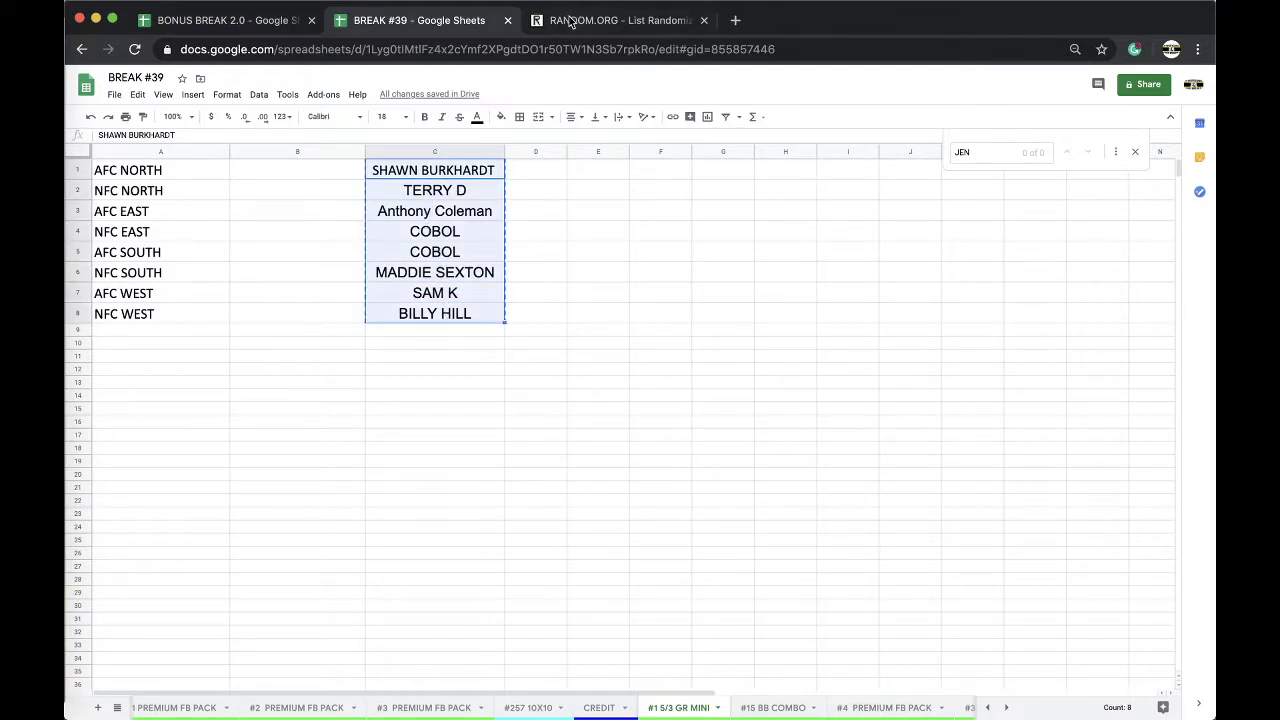
- Paste the eight names into a fresh RANDOM.ORG List Randomizer and randomize them
{"action": "left_click", "coordinate": [570, 20]}
{"action": "left_click", "coordinate": [531, 49]}
{"action": "key", "text": "Return"}
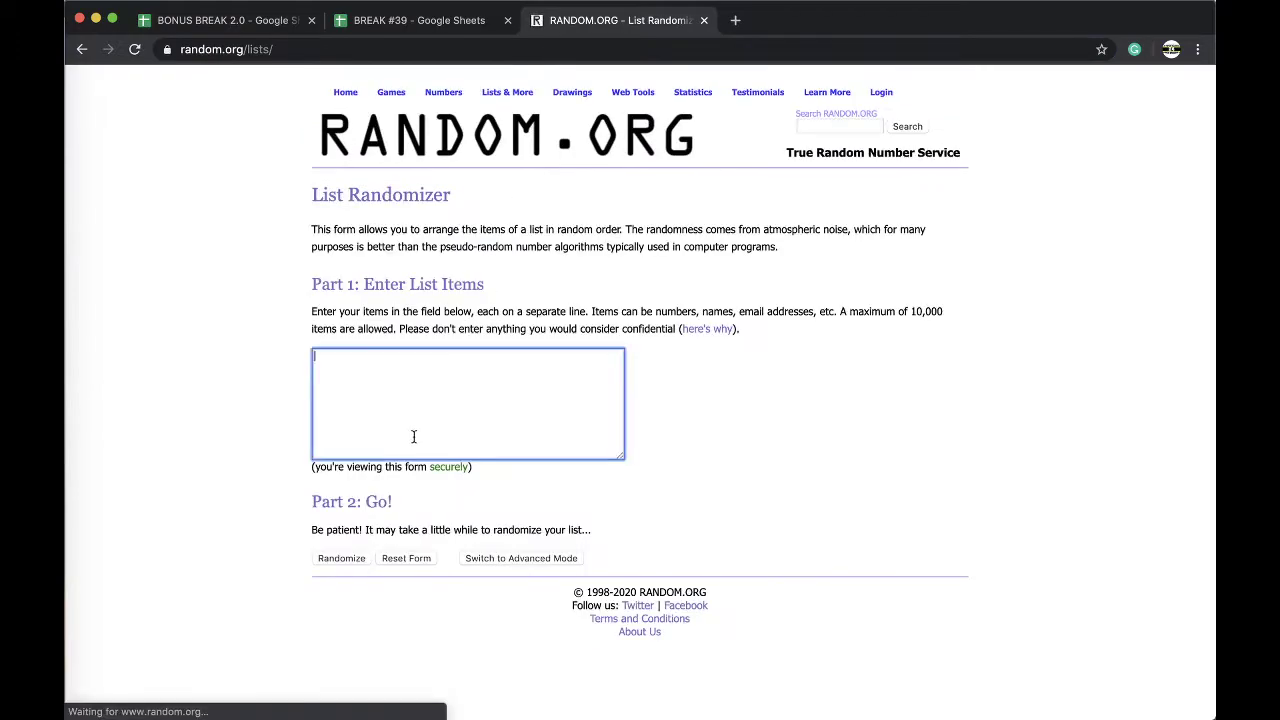
{"action": "key", "text": "super+v"}
{"action": "left_click", "coordinate": [340, 558]}
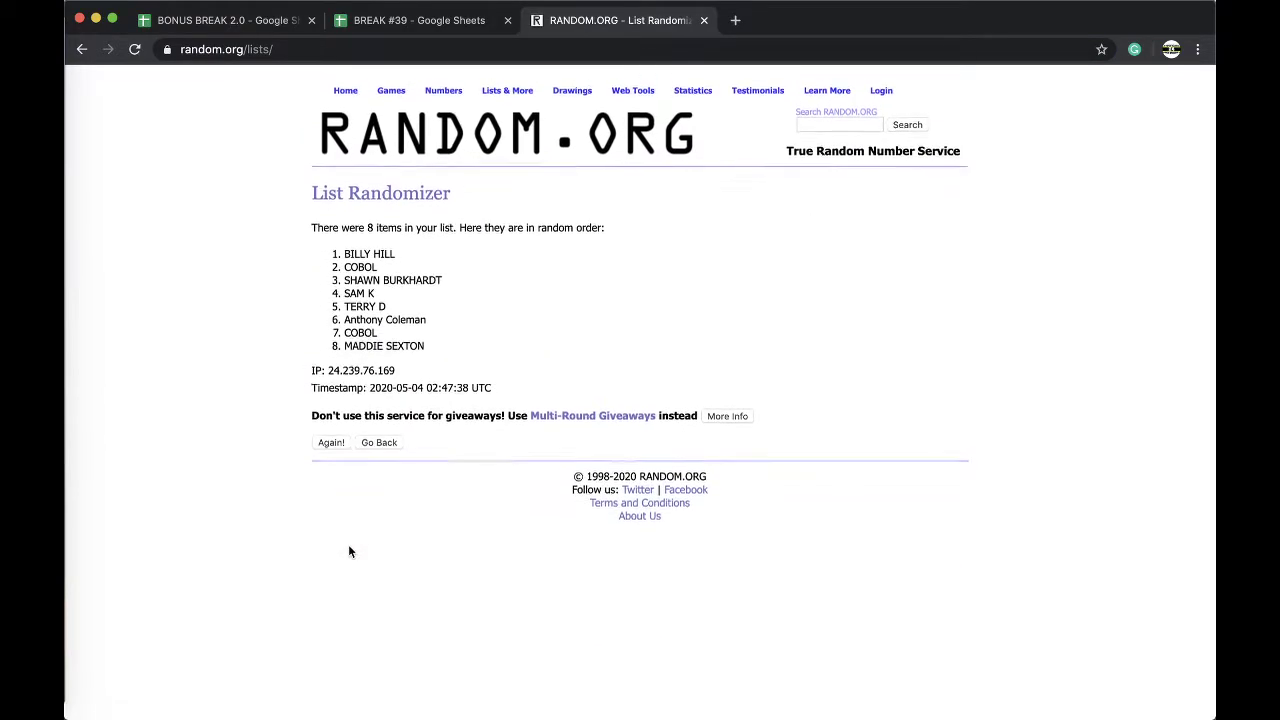
- Reshuffle the names several more times and select the final shuffled list
{"action": "left_click", "coordinate": [332, 447]}
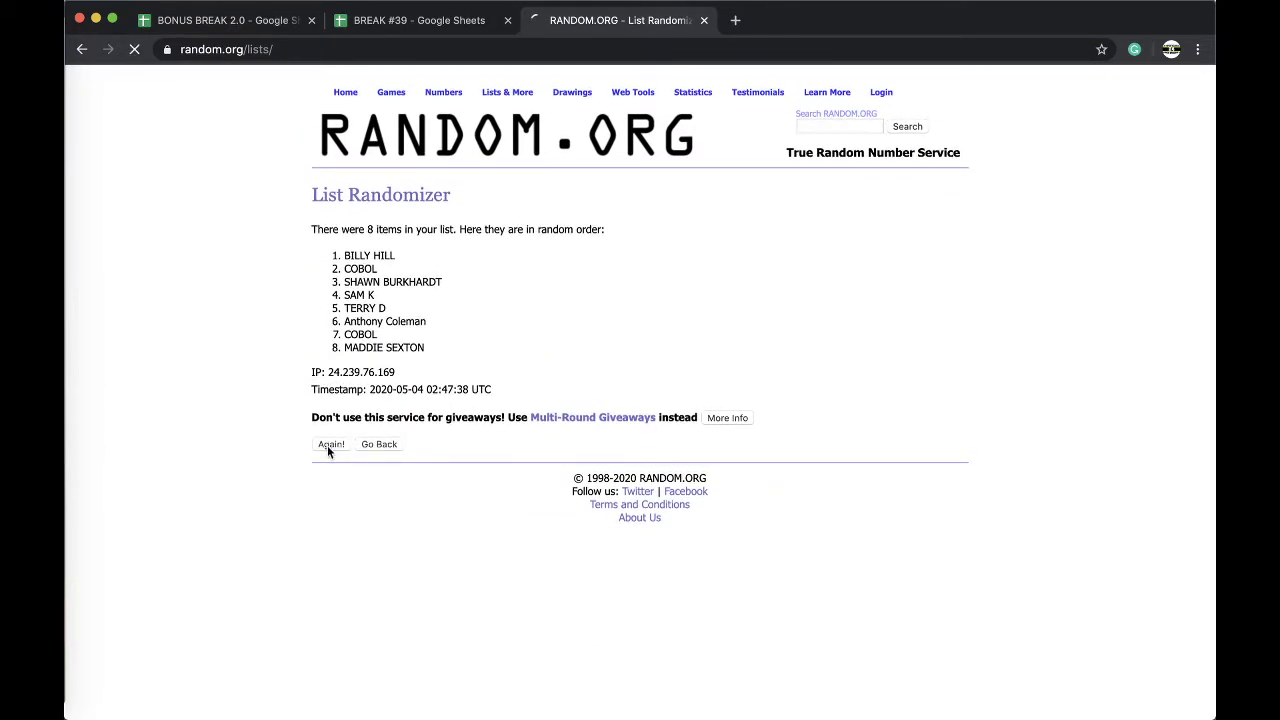
{"action": "left_click", "coordinate": [331, 472]}
{"action": "left_click", "coordinate": [331, 472]}
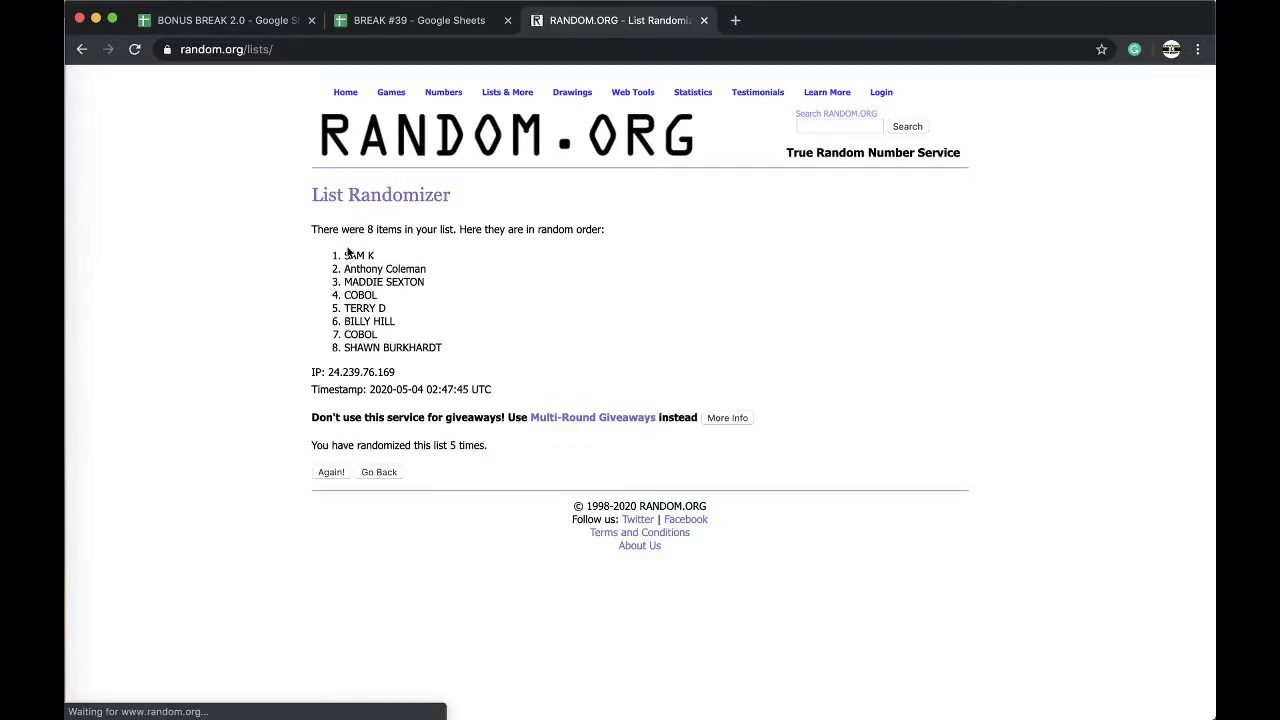
{"action": "left_click_drag", "start_coordinate": [344, 255], "coordinate": [462, 353]}
{"action": "key", "text": "ctrl+c"}
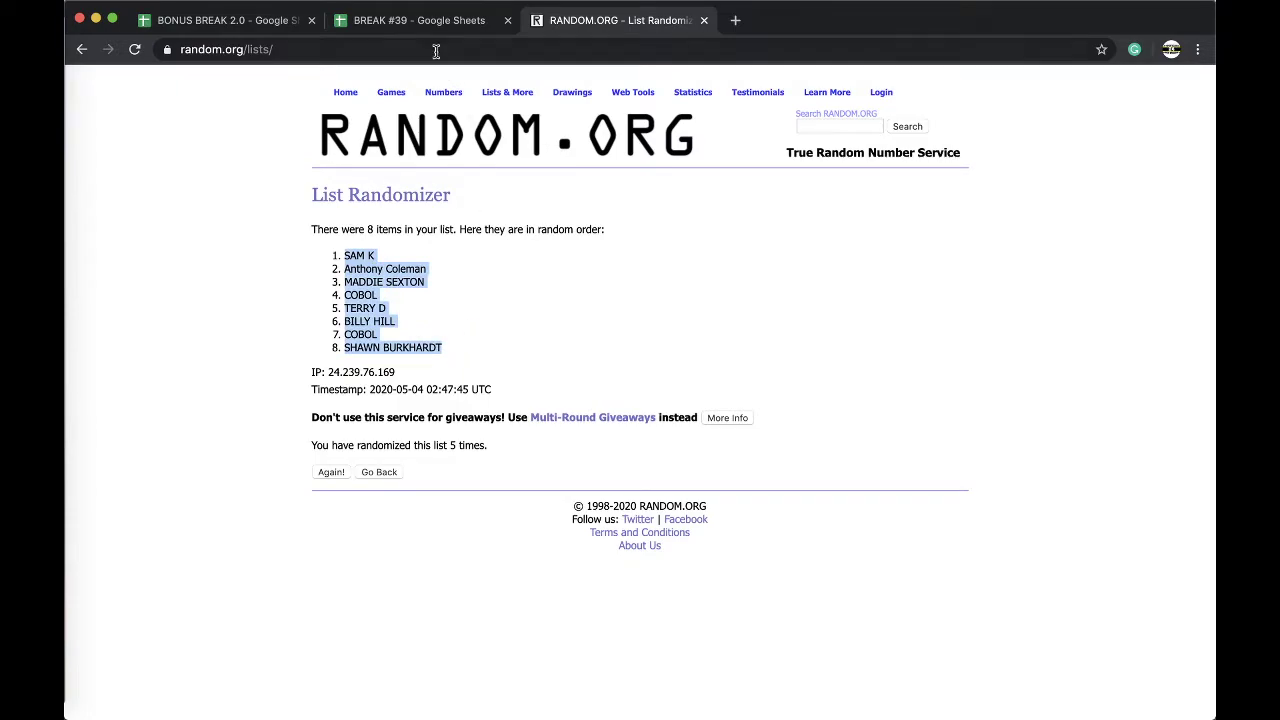
{"action": "left_click", "coordinate": [416, 22]}
- Paste the shuffled names into B1:B8 and check each name beside its division
{"action": "left_click", "coordinate": [291, 178]}
{"action": "key", "text": "ctrl+v"}
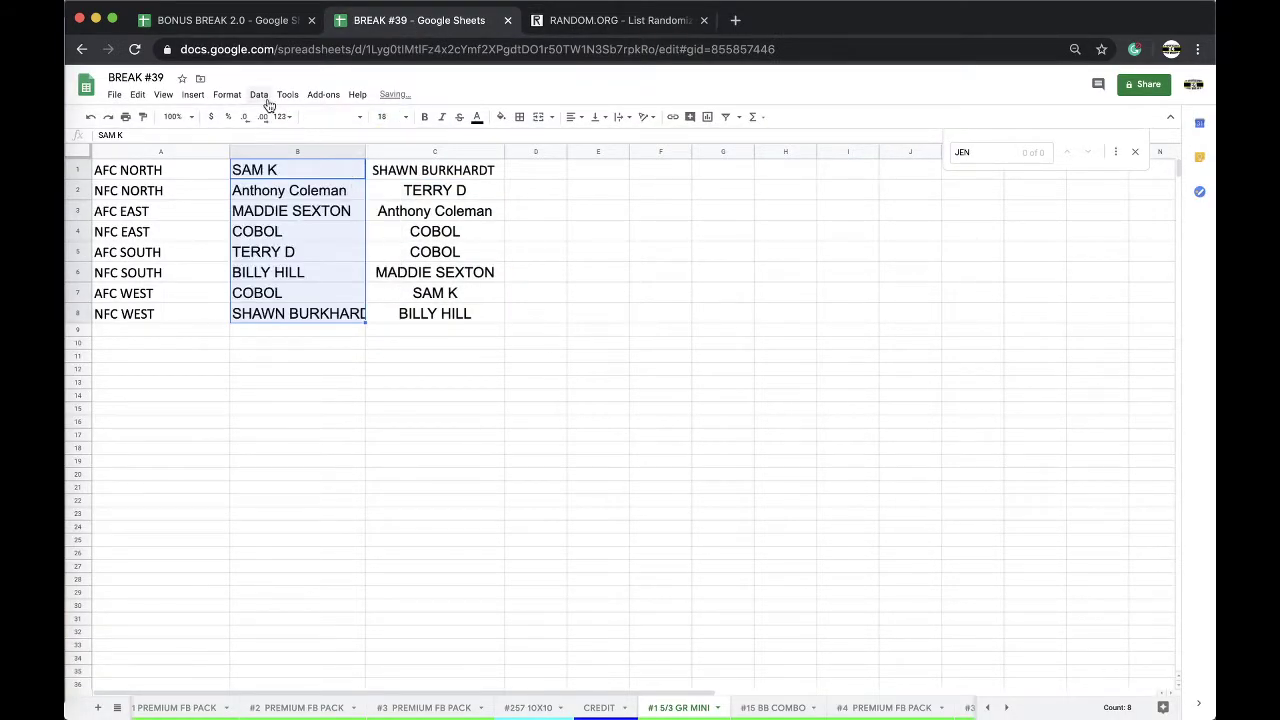
{"action": "left_click", "coordinate": [272, 169]}
{"action": "left_click", "coordinate": [263, 188]}
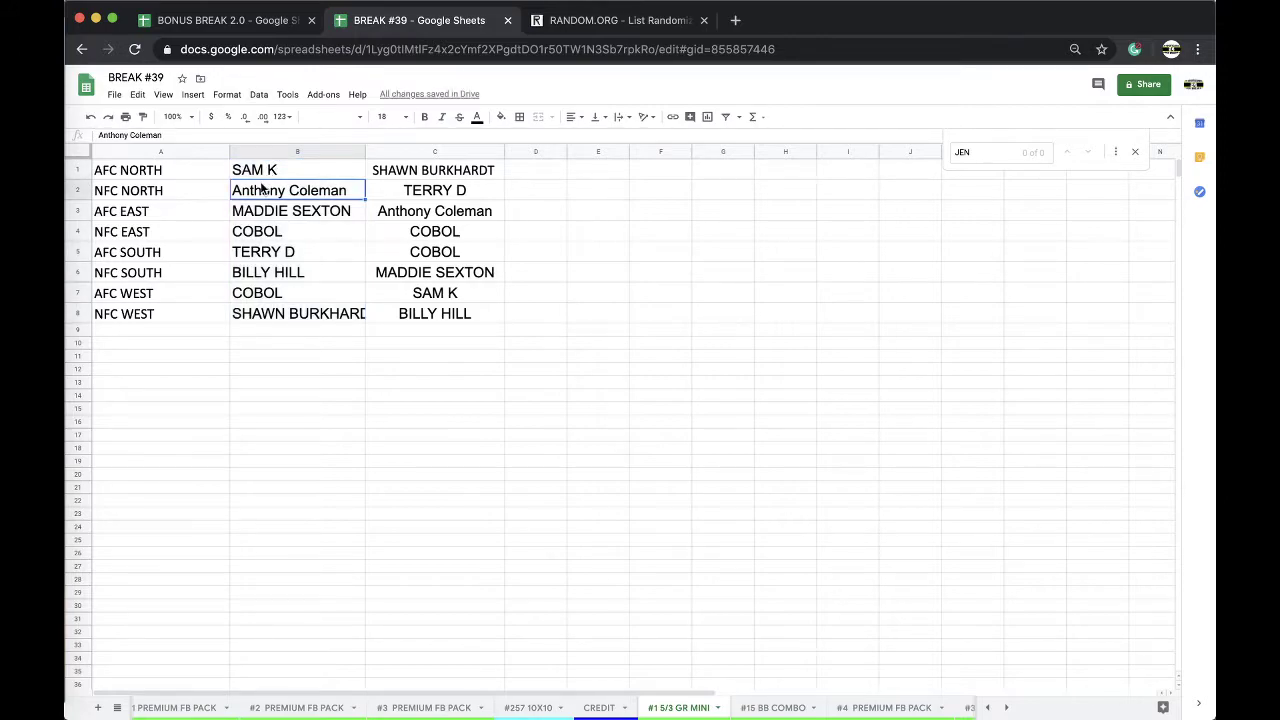
{"action": "left_click", "coordinate": [274, 209]}
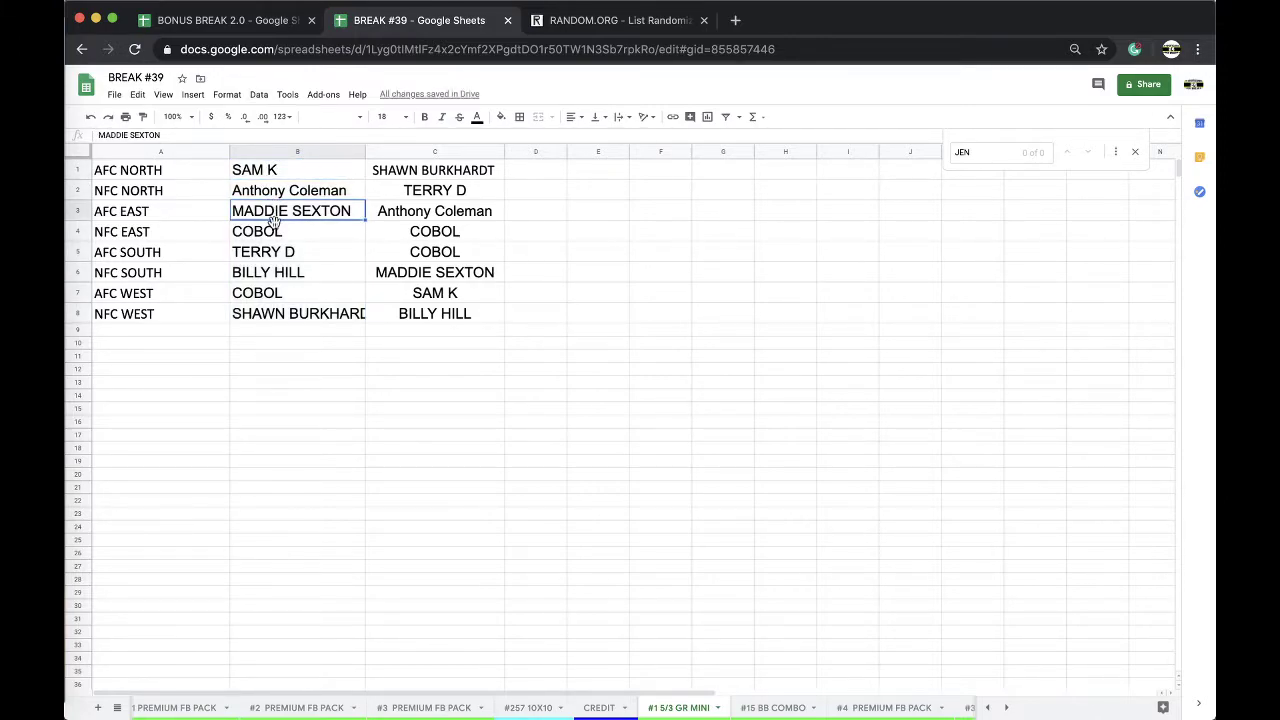
{"action": "left_click", "coordinate": [275, 231]}
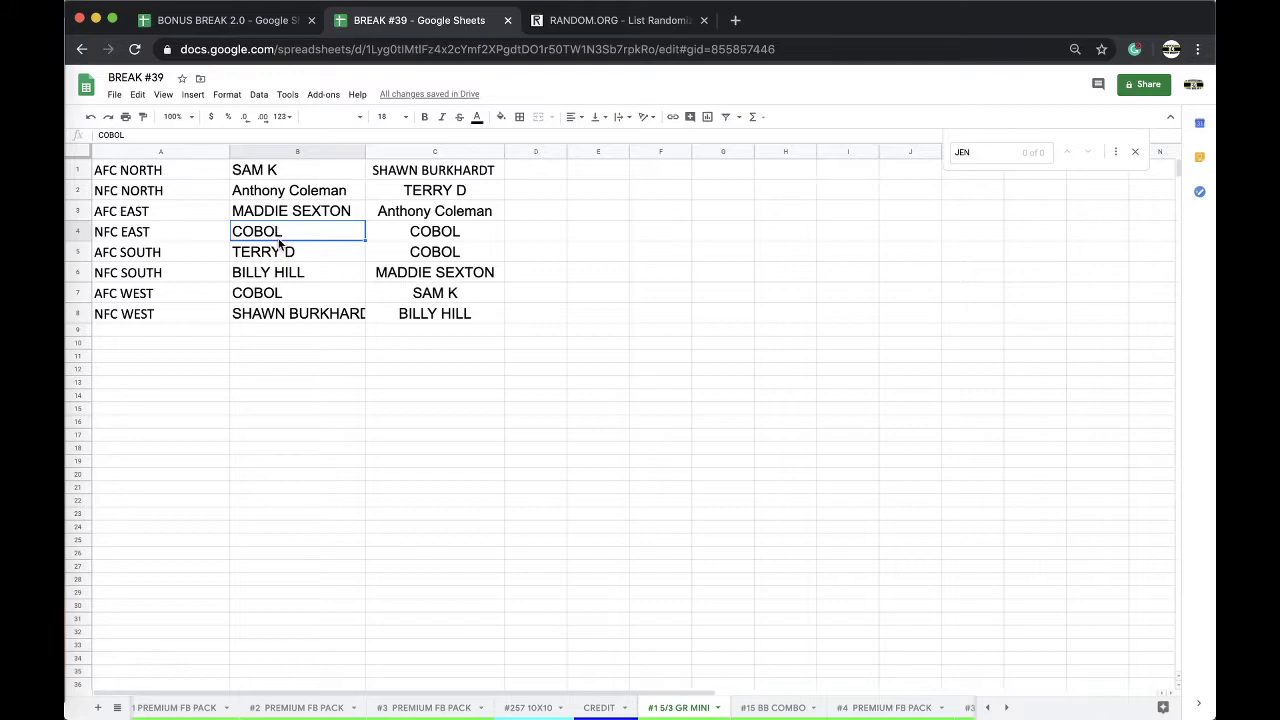
{"action": "left_click", "coordinate": [278, 252]}
{"action": "left_click", "coordinate": [277, 272]}
{"action": "left_click", "coordinate": [276, 293]}
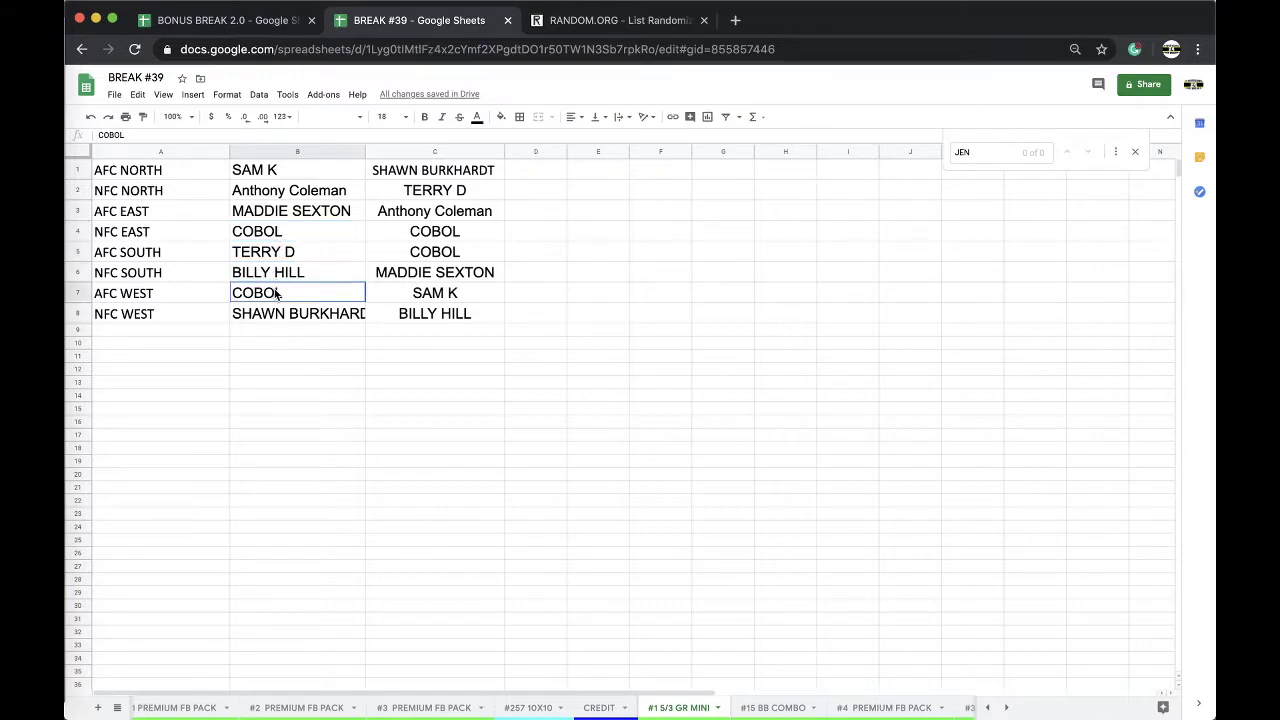
{"action": "left_click", "coordinate": [279, 314]}
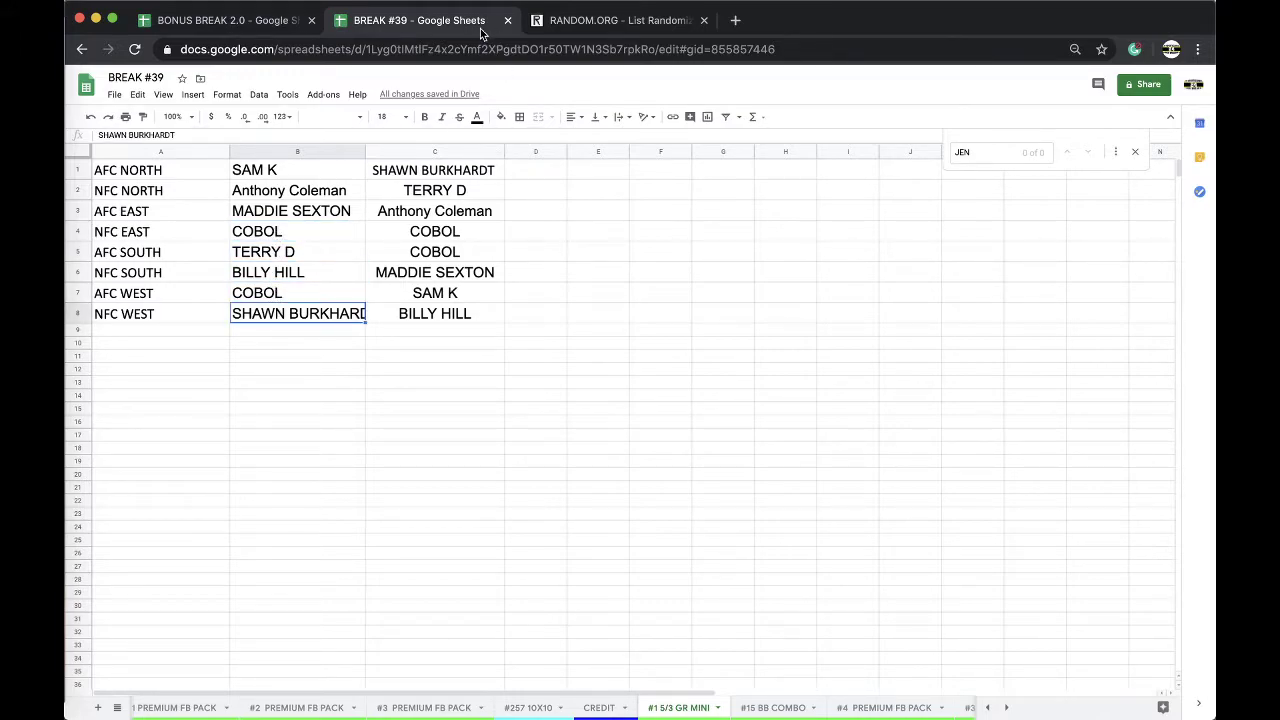
- Cross-check the randomized list and look over the #2 5/3 GR MINI and #616 PREM FB JERSEY sheets
{"action": "left_click", "coordinate": [558, 24]}
{"action": "left_click", "coordinate": [458, 22]}
{"action": "scroll", "coordinate": [765, 710], "scroll_direction": "right", "scroll_amount": 5}
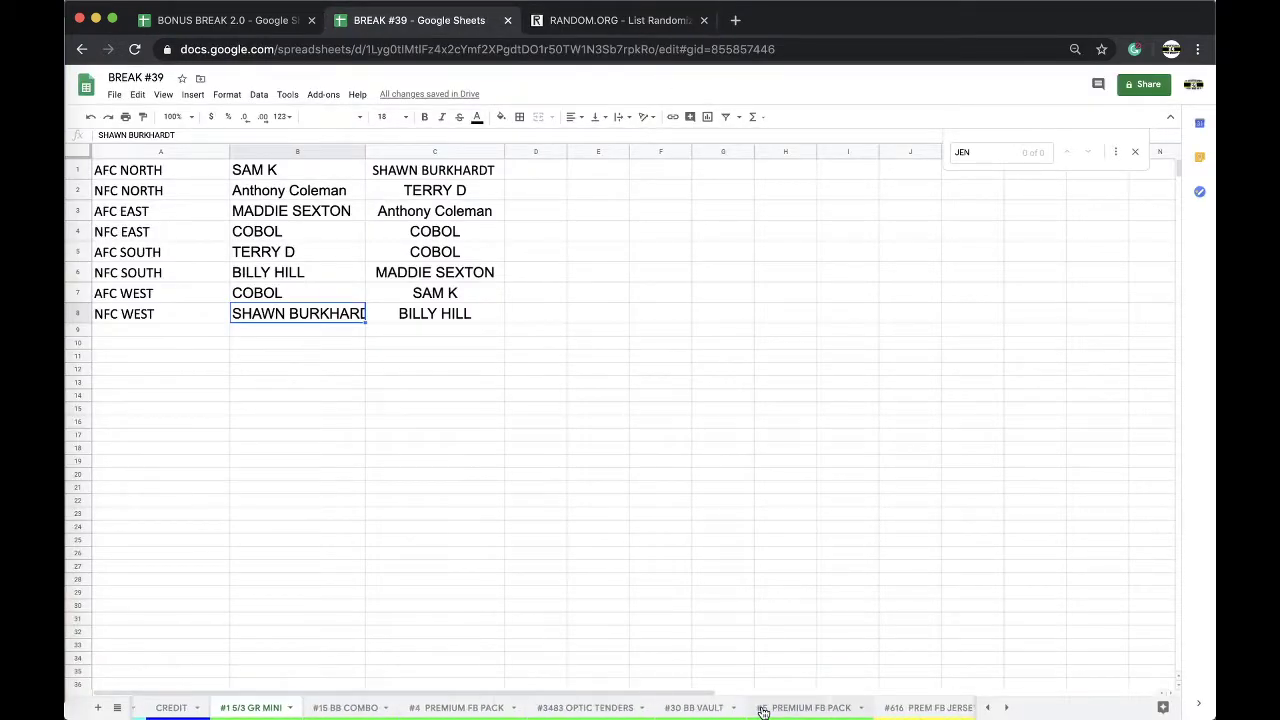
{"action": "left_click", "coordinate": [793, 708]}
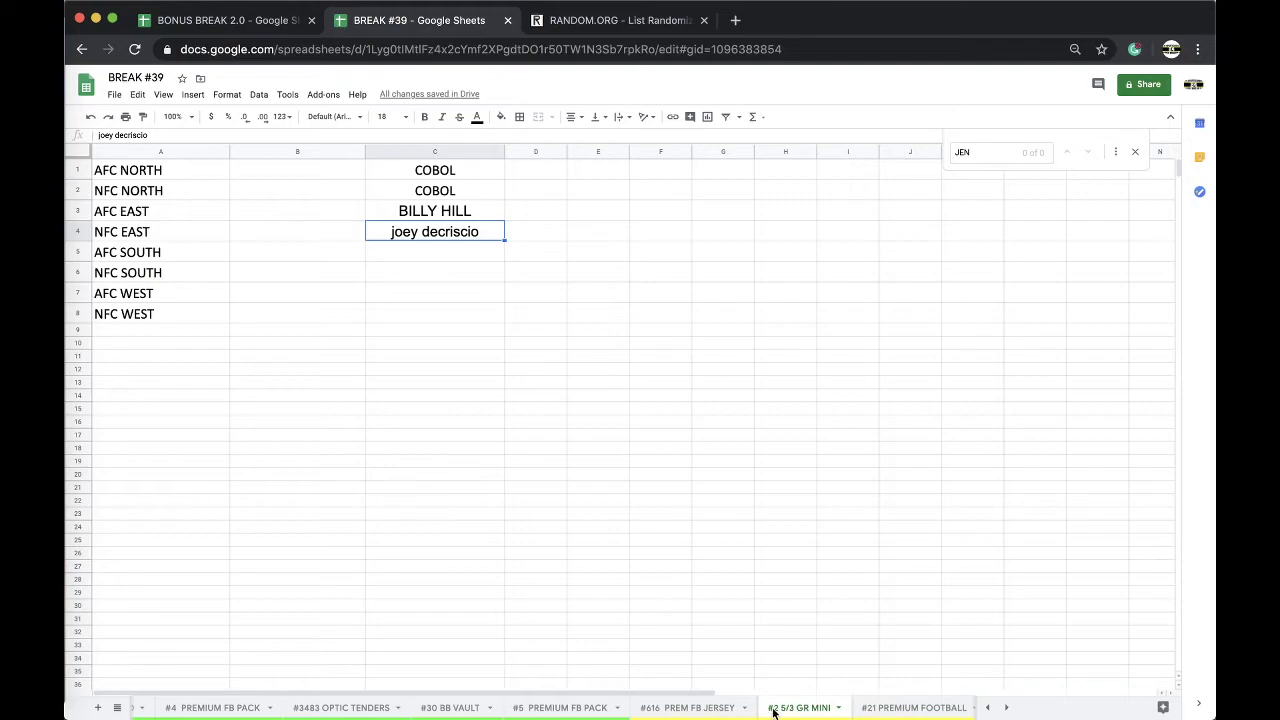
{"action": "left_click", "coordinate": [687, 708]}
{"action": "scroll", "coordinate": [518, 486], "scroll_direction": "down", "scroll_amount": 5}
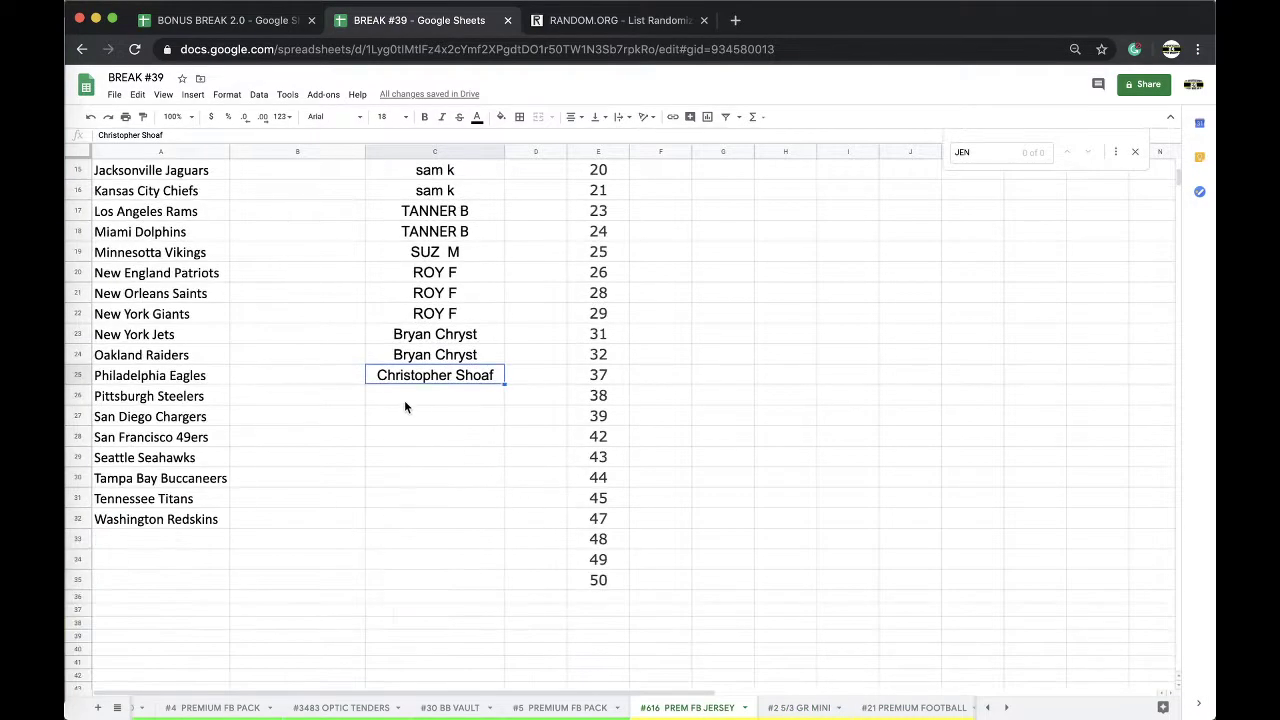
{"action": "left_click_drag", "start_coordinate": [404, 400], "coordinate": [405, 529]}
{"action": "left_click", "coordinate": [428, 500]}
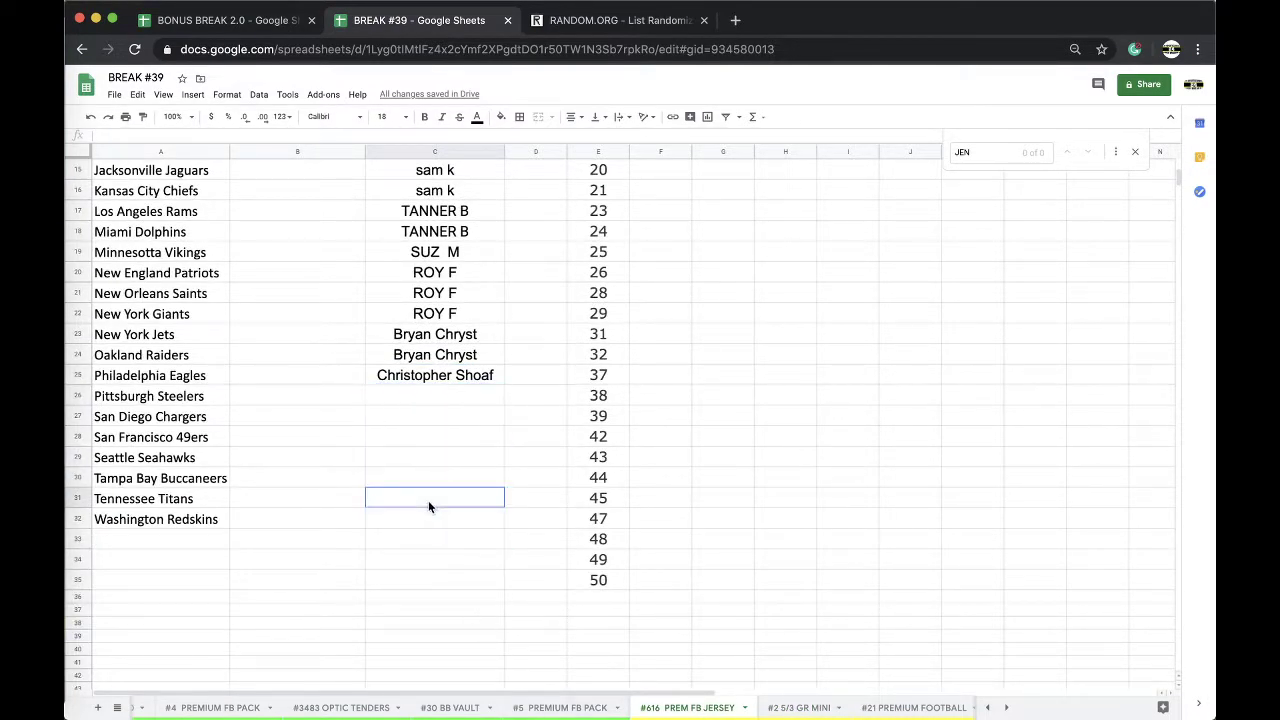
{"action": "scroll", "coordinate": [420, 706], "scroll_direction": "left", "scroll_amount": 5}
{"action": "left_click", "coordinate": [369, 707]}
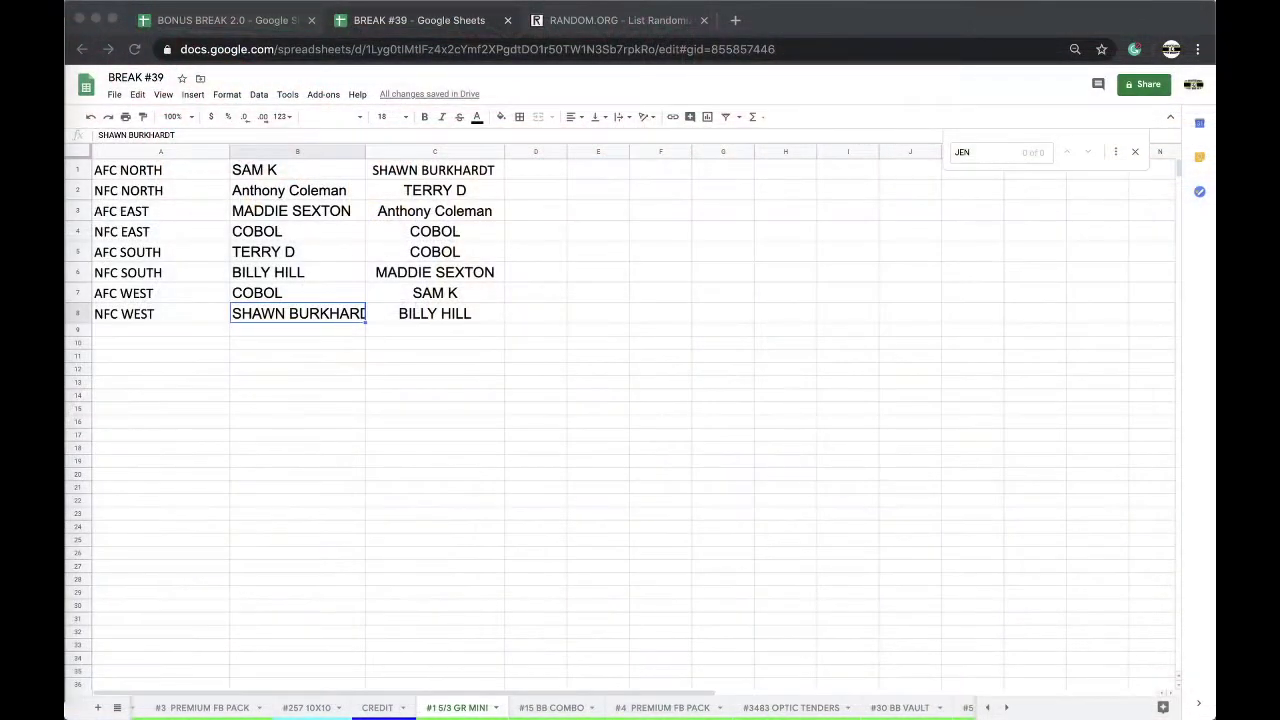
- Search the web for Rocket Ismail and view his Wikipedia article
{"action": "left_click", "coordinate": [737, 20]}
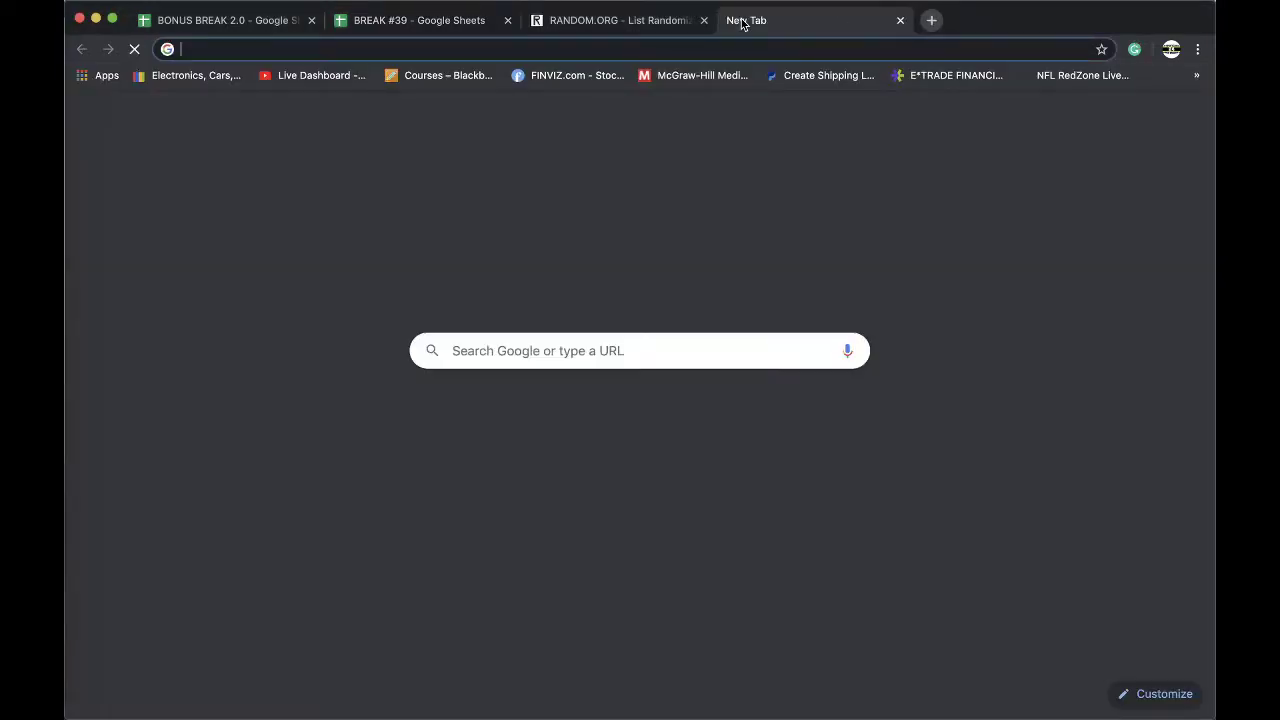
{"action": "type", "text": "TO"}
{"action": "key", "text": "BackSpace"}
{"action": "key", "text": "BackSpace"}
{"action": "type", "text": "ROCKET ISMAI"}
{"action": "key", "text": "Return"}
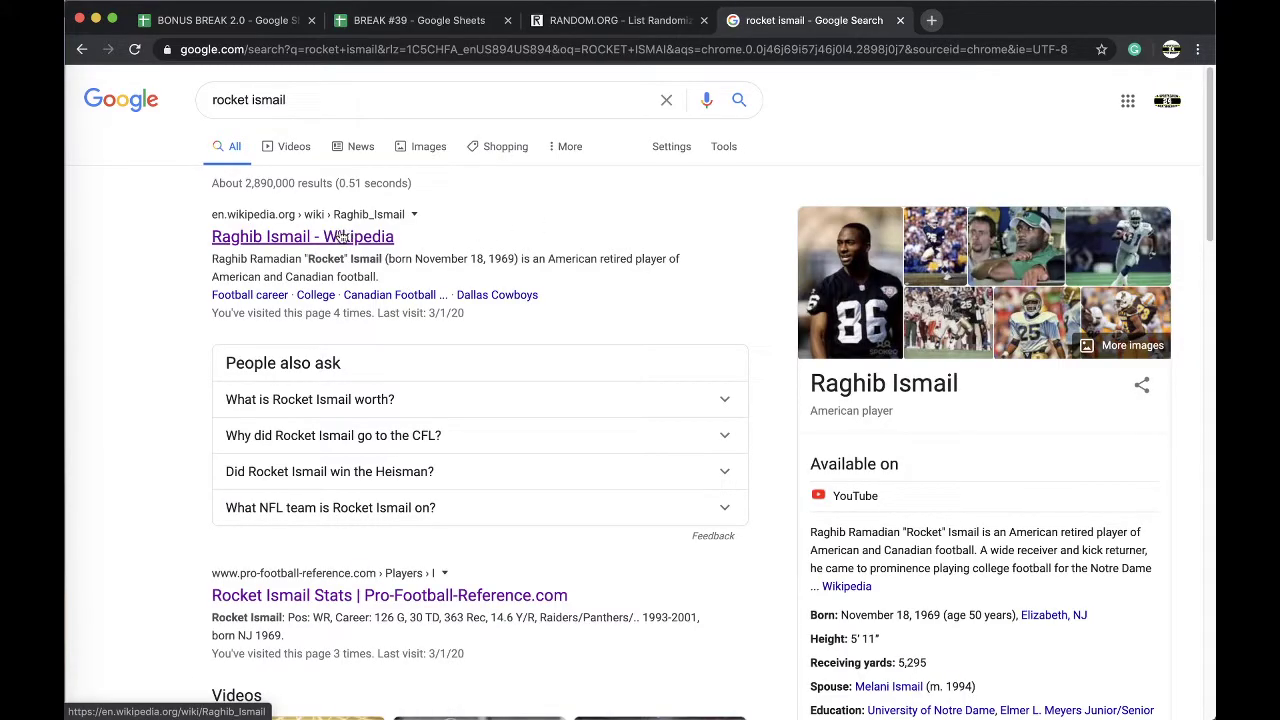
{"action": "left_click", "coordinate": [340, 236]}
{"action": "scroll", "coordinate": [427, 230], "scroll_direction": "down", "scroll_amount": 10}
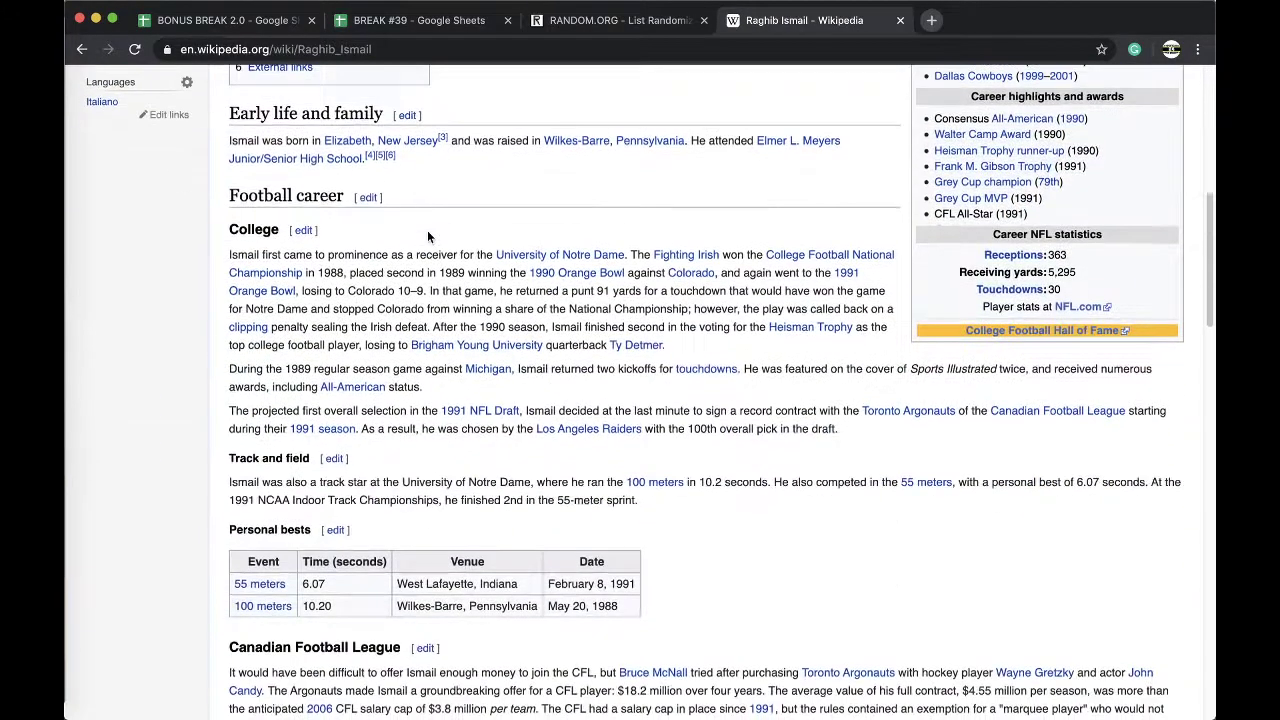
{"action": "scroll", "coordinate": [427, 230], "scroll_direction": "up", "scroll_amount": 4}
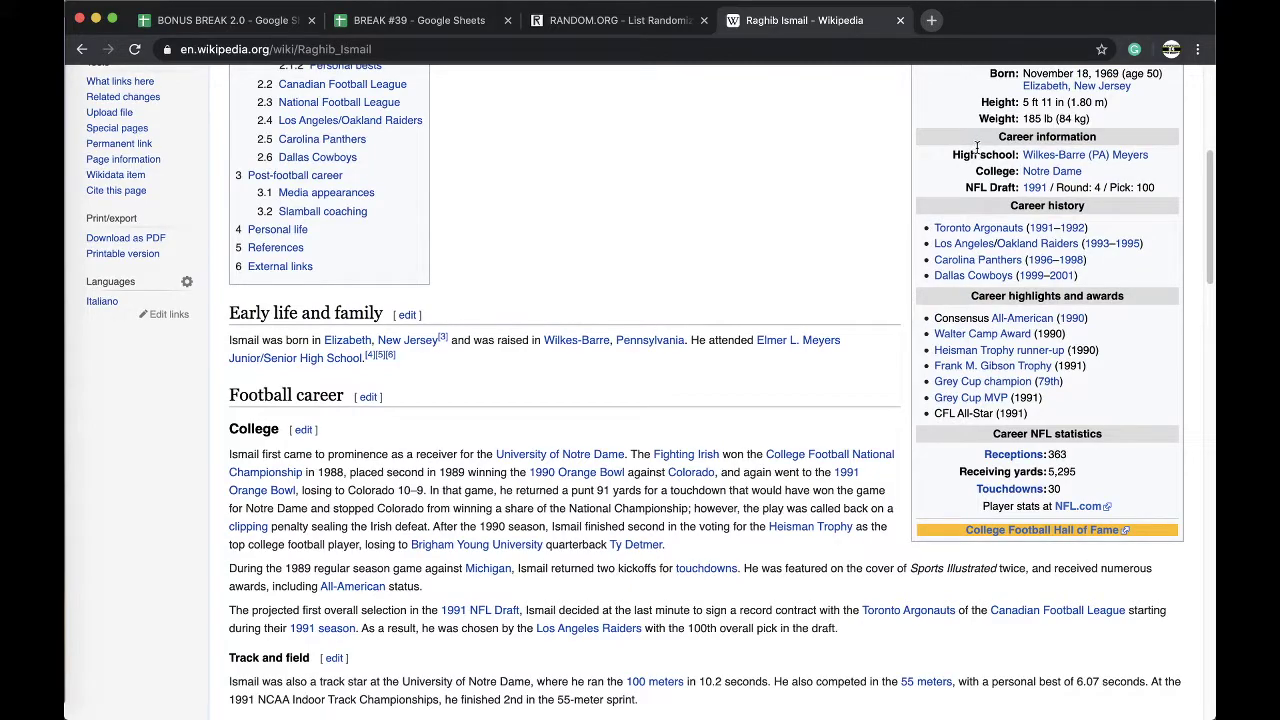
- Open his Pro-Football-Reference stats page and select the 3 yrs CAR totals row
{"action": "left_click", "coordinate": [82, 49]}
{"action": "scroll", "coordinate": [343, 444], "scroll_direction": "down", "scroll_amount": 3}
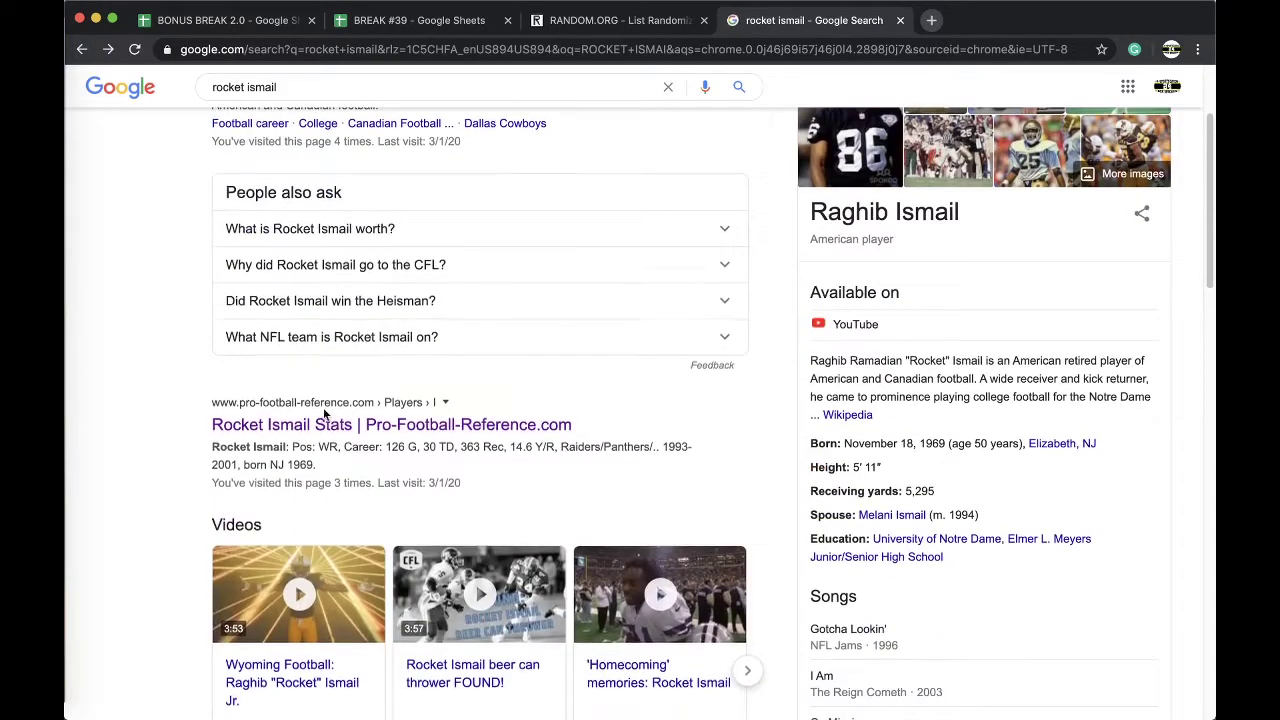
{"action": "left_click", "coordinate": [310, 521]}
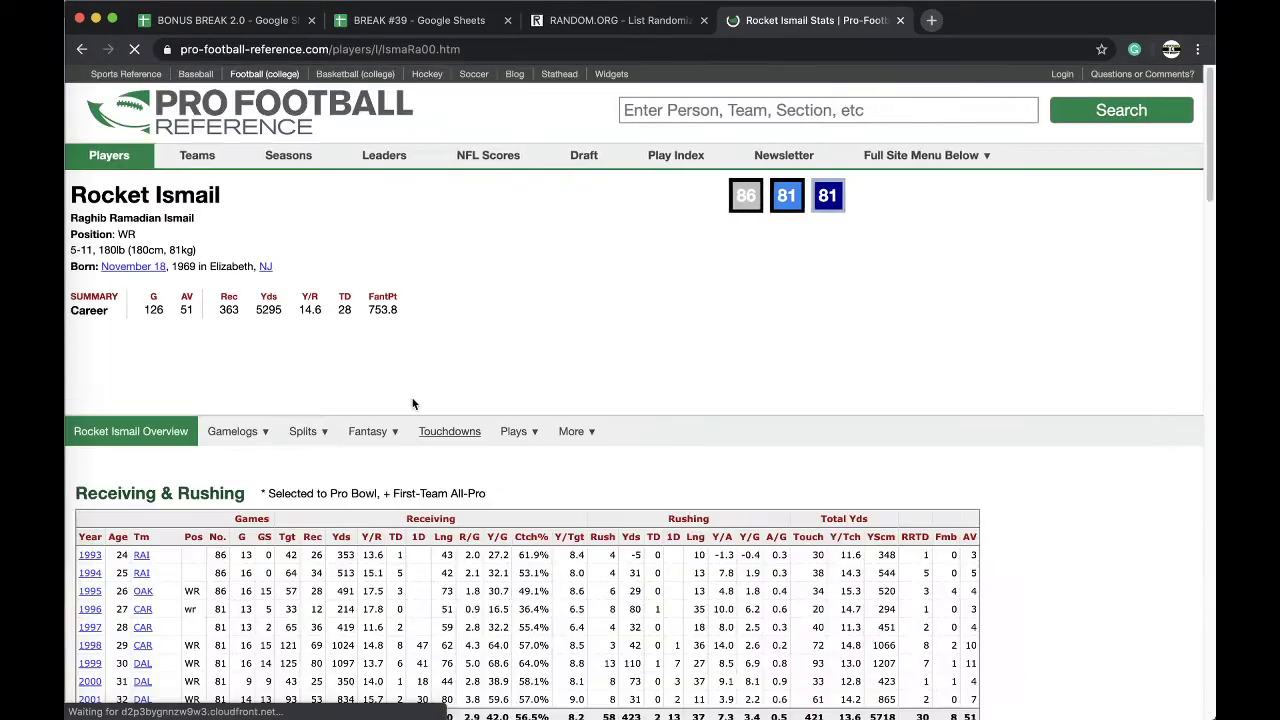
{"action": "scroll", "coordinate": [413, 404], "scroll_direction": "down", "scroll_amount": 10}
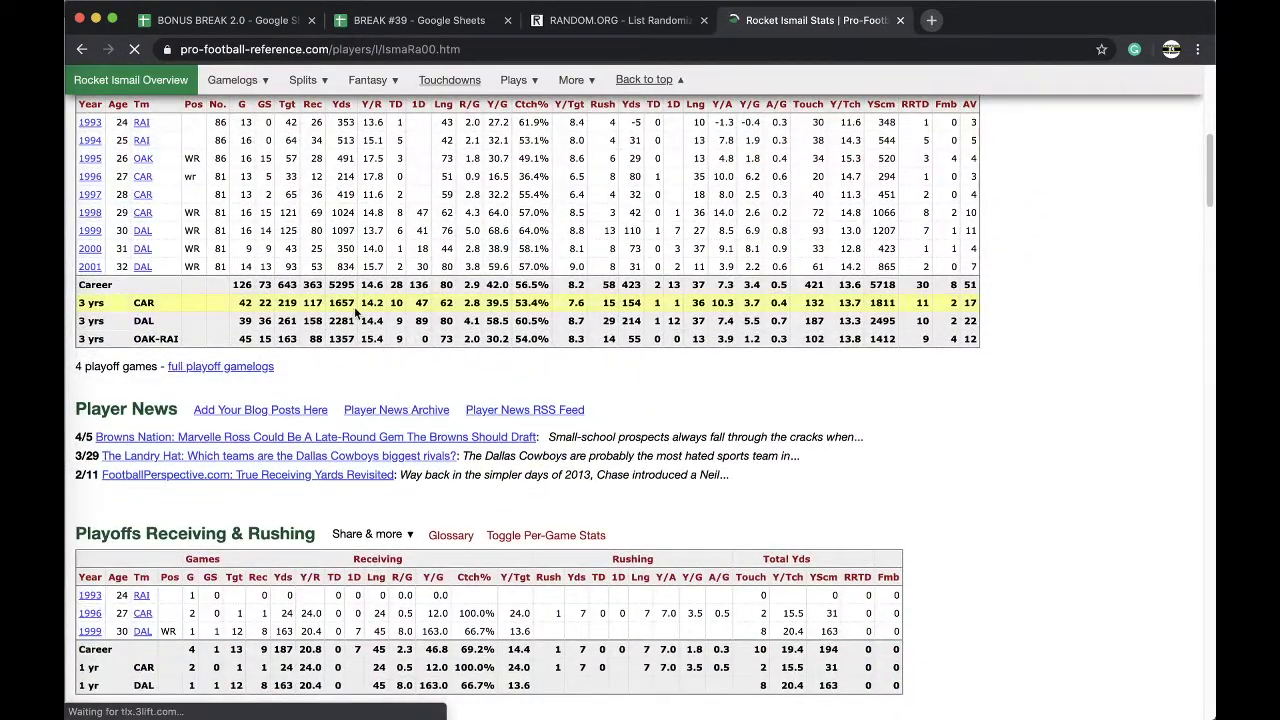
{"action": "left_click", "coordinate": [343, 285]}
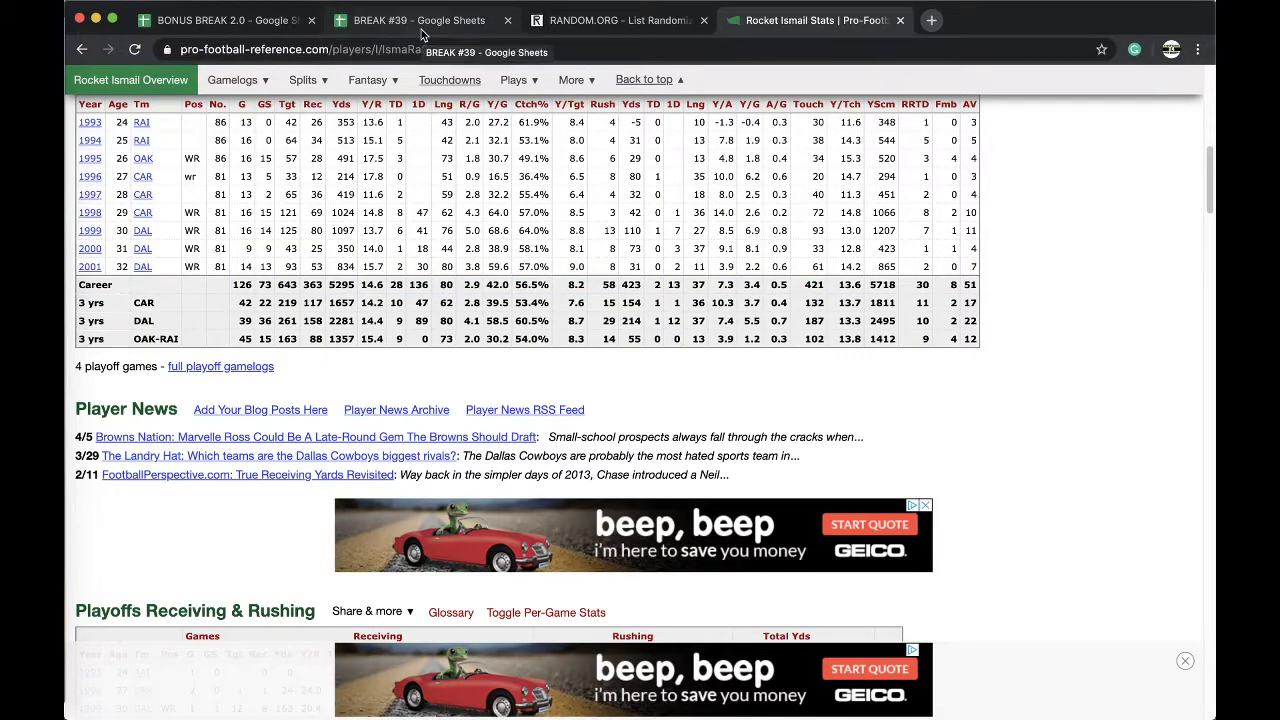
- Enter NFC SOUTH, NFC EAST and AFC WEST into a fresh list randomizer
{"action": "left_click", "coordinate": [615, 21]}
{"action": "key", "text": "Return"}
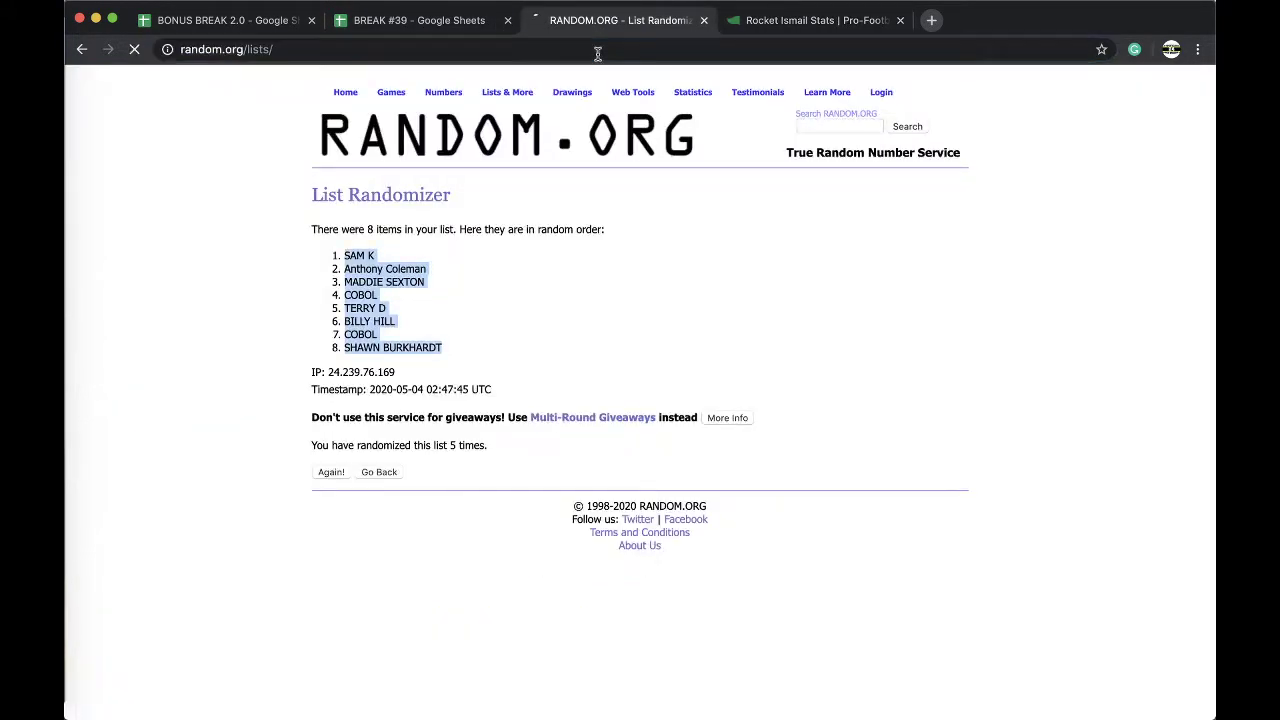
{"action": "type", "text": "NFC EAST"}
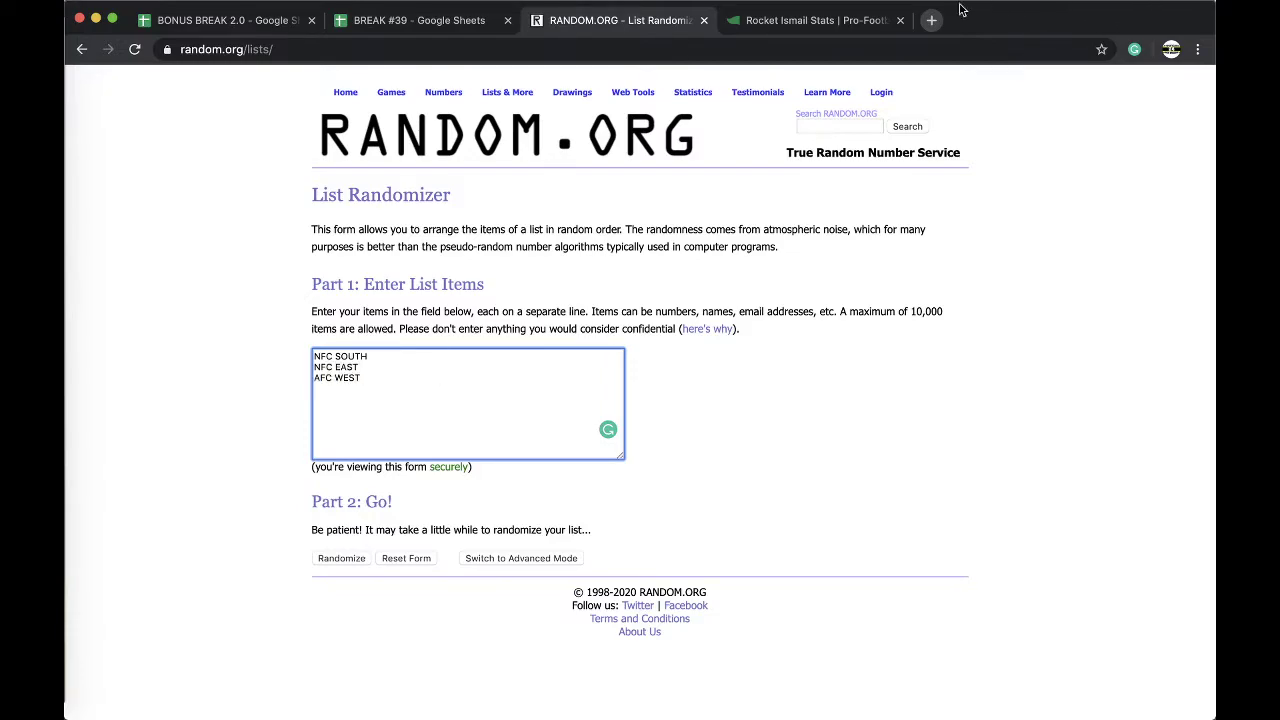
{"action": "left_click", "coordinate": [818, 20]}
{"action": "left_click", "coordinate": [632, 30]}
{"action": "triple_click", "coordinate": [336, 368]}
{"action": "double_click", "coordinate": [349, 380]}
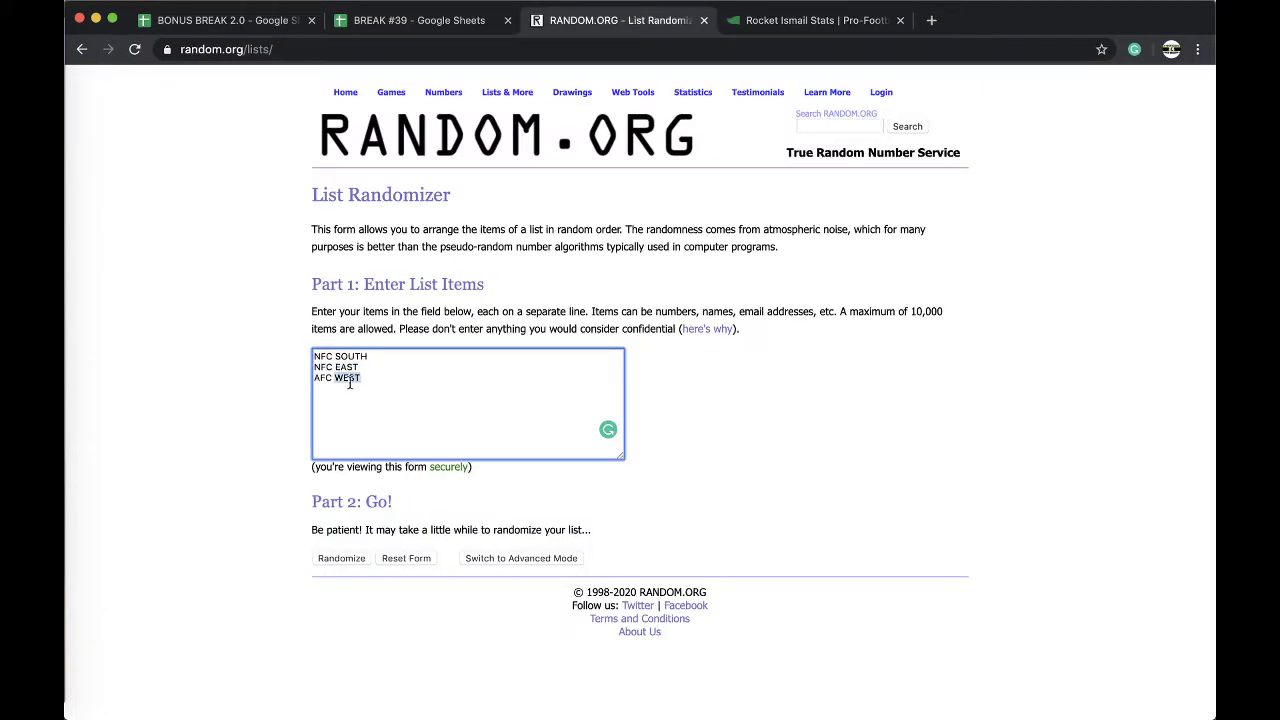
- Randomize the three divisions repeatedly until AFC WEST lands first
{"action": "left_click", "coordinate": [352, 557]}
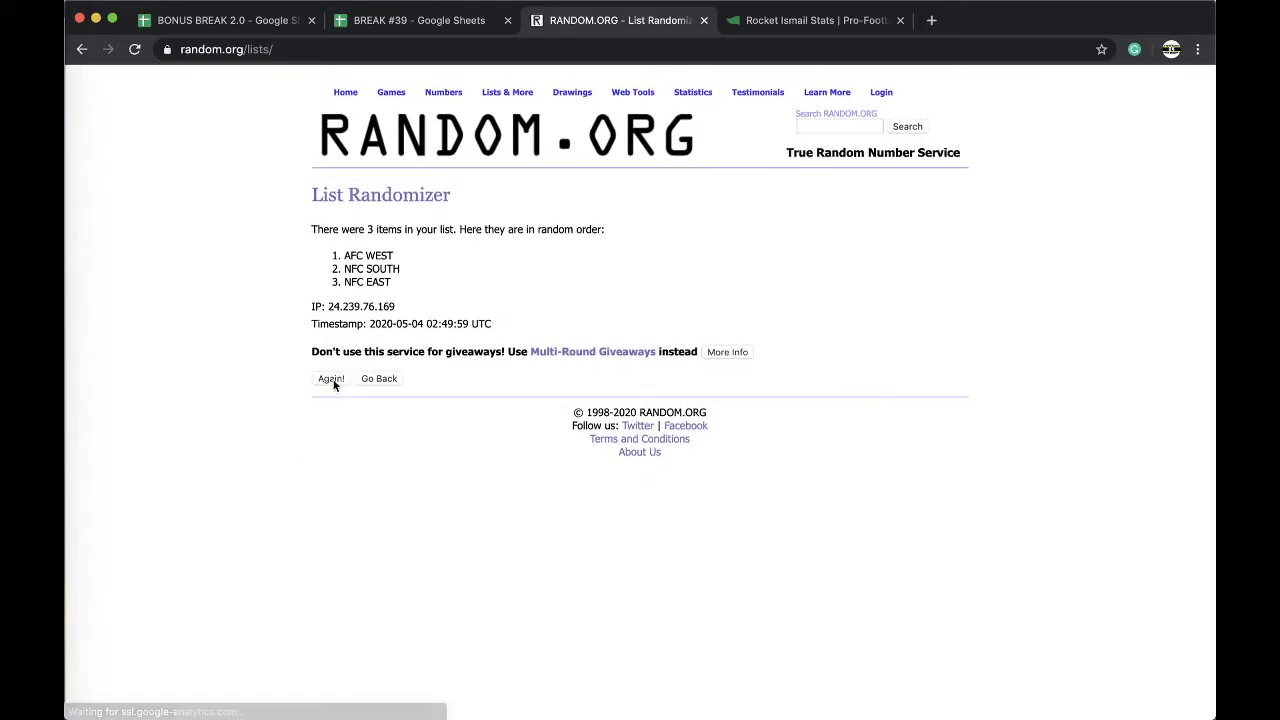
{"action": "left_click", "coordinate": [331, 380]}
{"action": "left_click", "coordinate": [331, 407]}
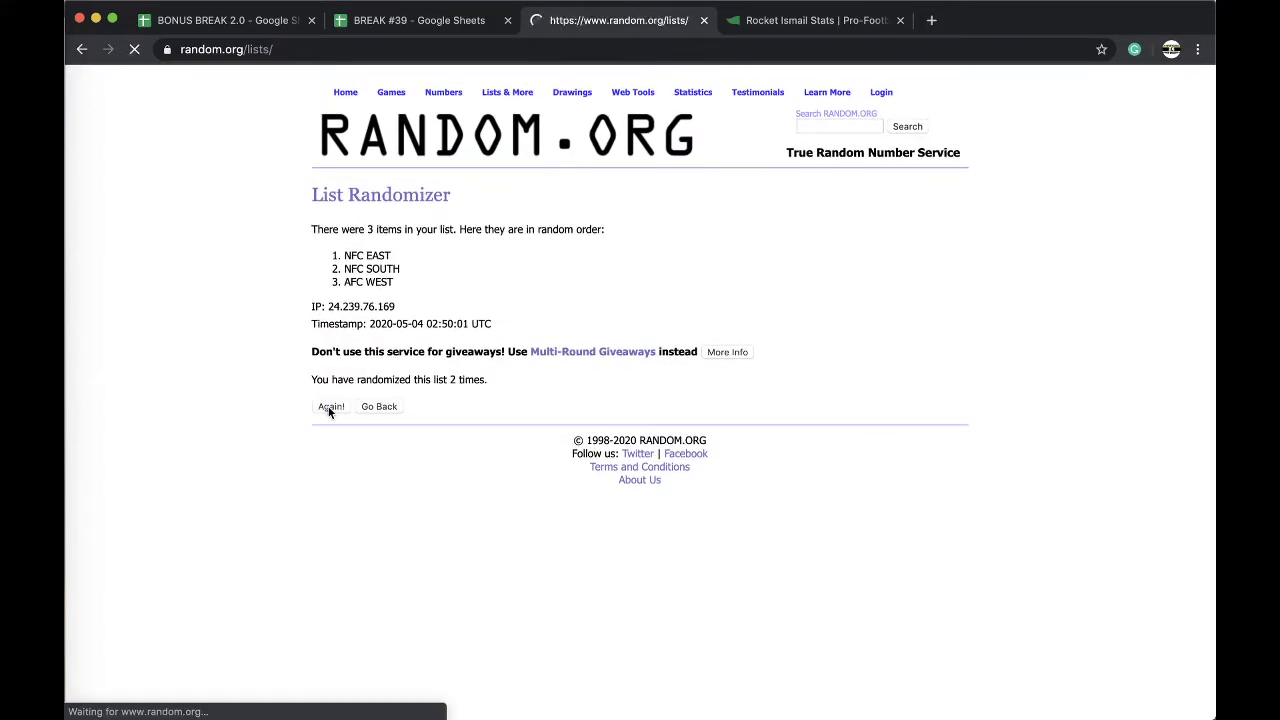
{"action": "left_click", "coordinate": [331, 407]}
- Fill the AFC WEST cell B7 bright green and select the names in column C
{"action": "left_click", "coordinate": [457, 28]}
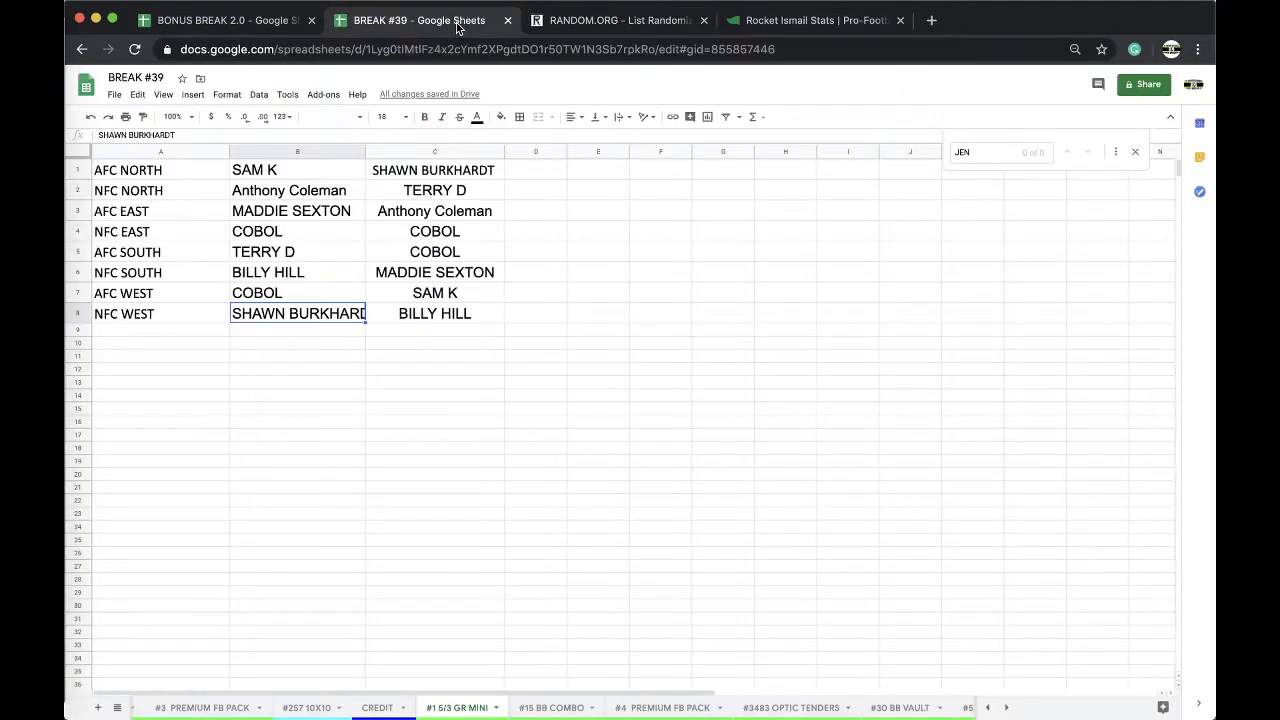
{"action": "left_click", "coordinate": [263, 296]}
{"action": "left_click", "coordinate": [501, 116]}
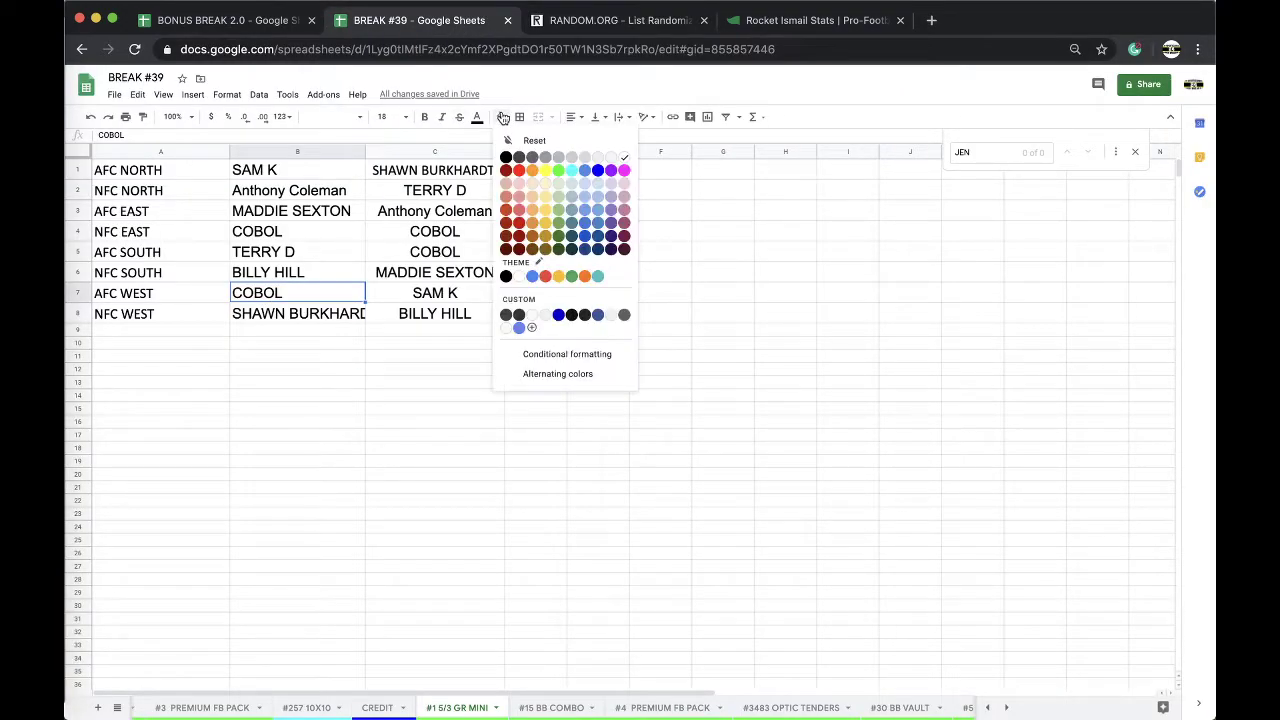
{"action": "left_click", "coordinate": [558, 171]}
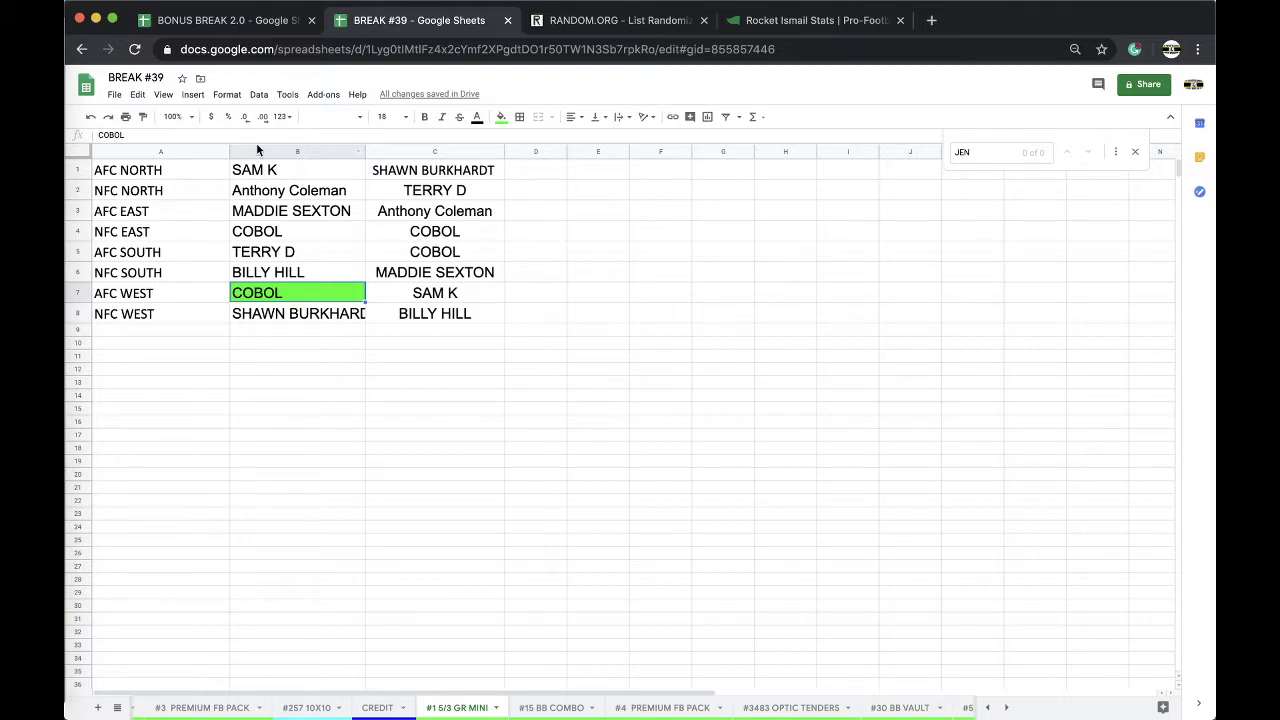
{"action": "left_click", "coordinate": [388, 150]}
- Shuffle the eight names five times in a fresh list randomizer and select the top drawn name
{"action": "left_click", "coordinate": [603, 20]}
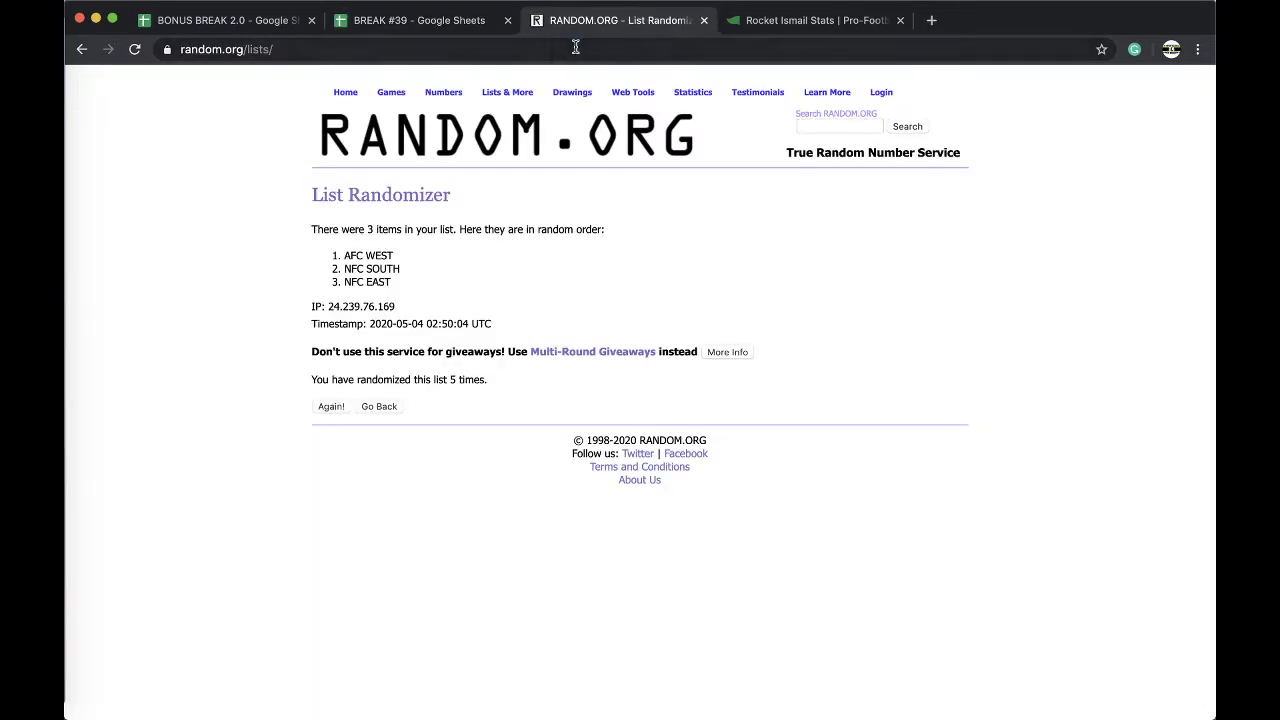
{"action": "left_click", "coordinate": [575, 49]}
{"action": "key", "text": "Return"}
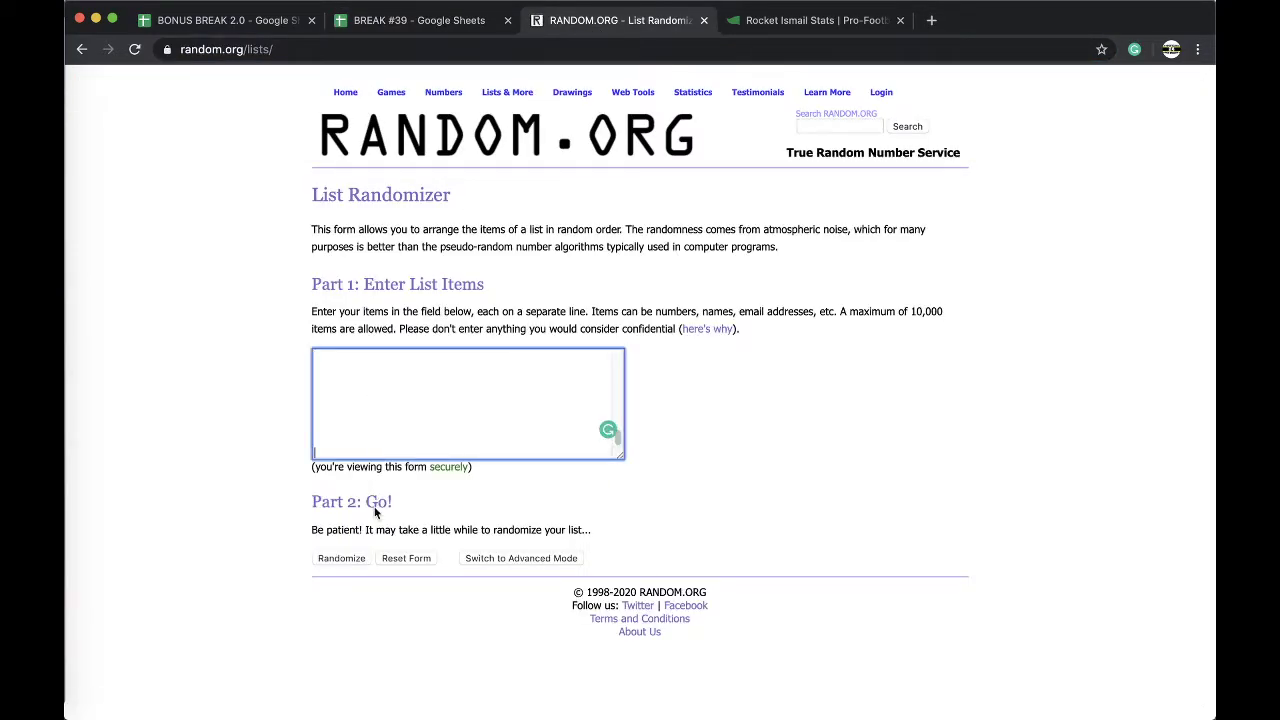
{"action": "left_click", "coordinate": [341, 560]}
{"action": "left_click", "coordinate": [331, 446]}
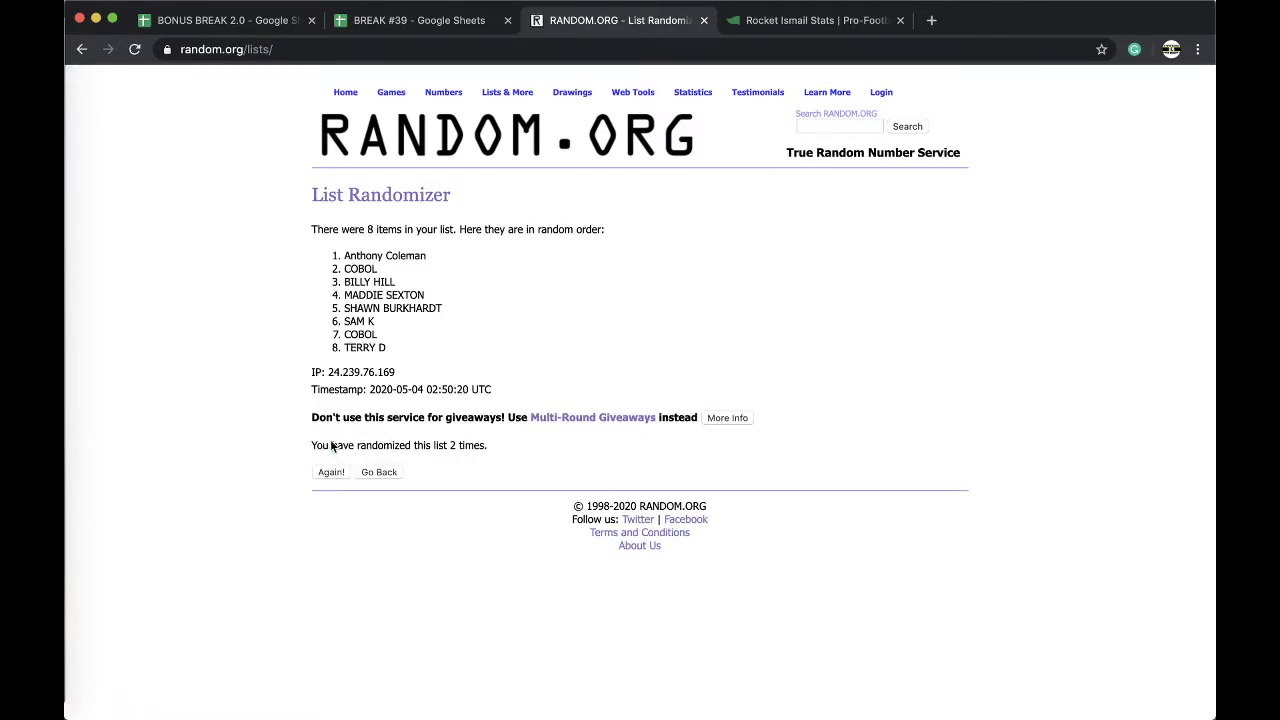
{"action": "left_click", "coordinate": [330, 471]}
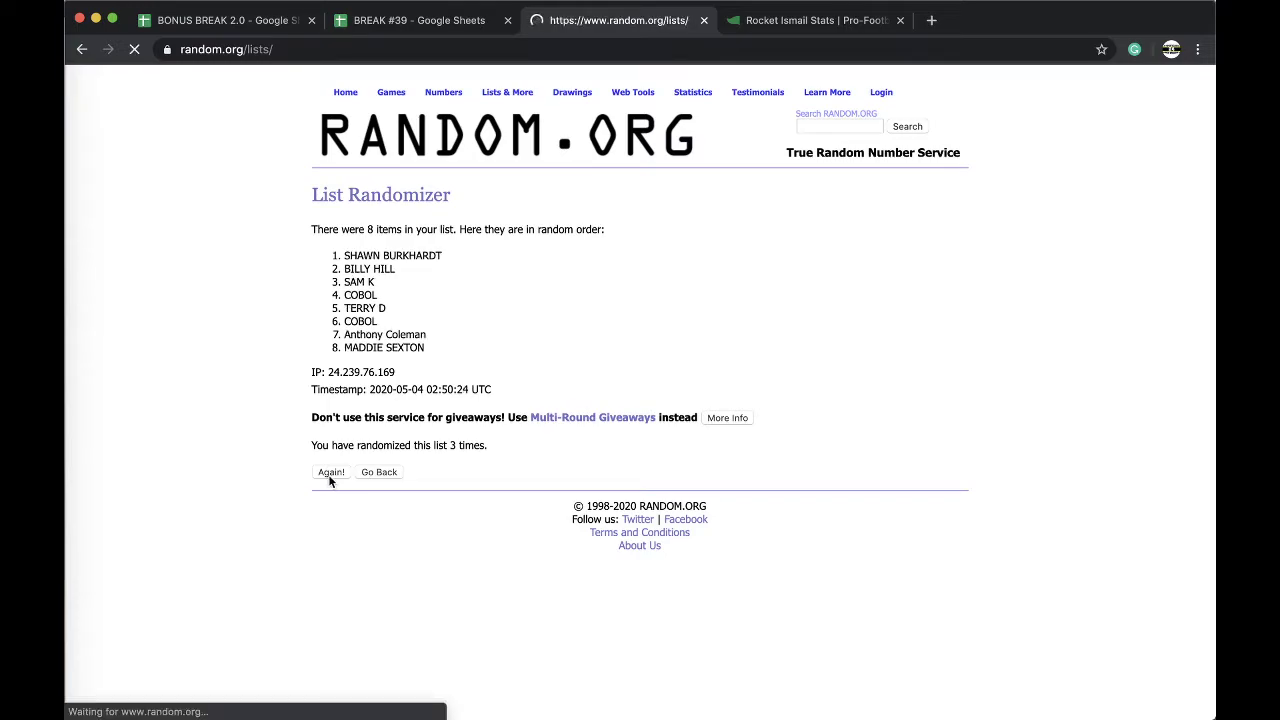
{"action": "left_click", "coordinate": [331, 473]}
{"action": "left_click", "coordinate": [331, 472]}
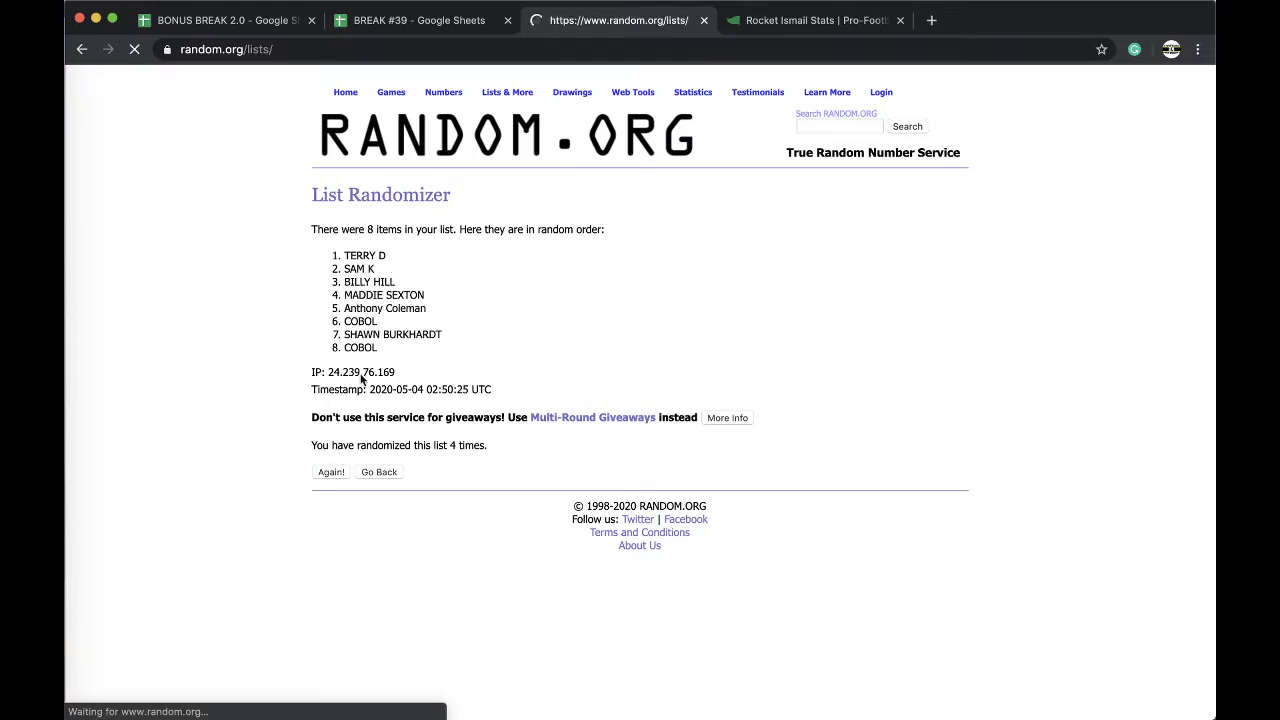
{"action": "triple_click", "coordinate": [357, 255]}
{"action": "key", "text": "ctrl+c"}
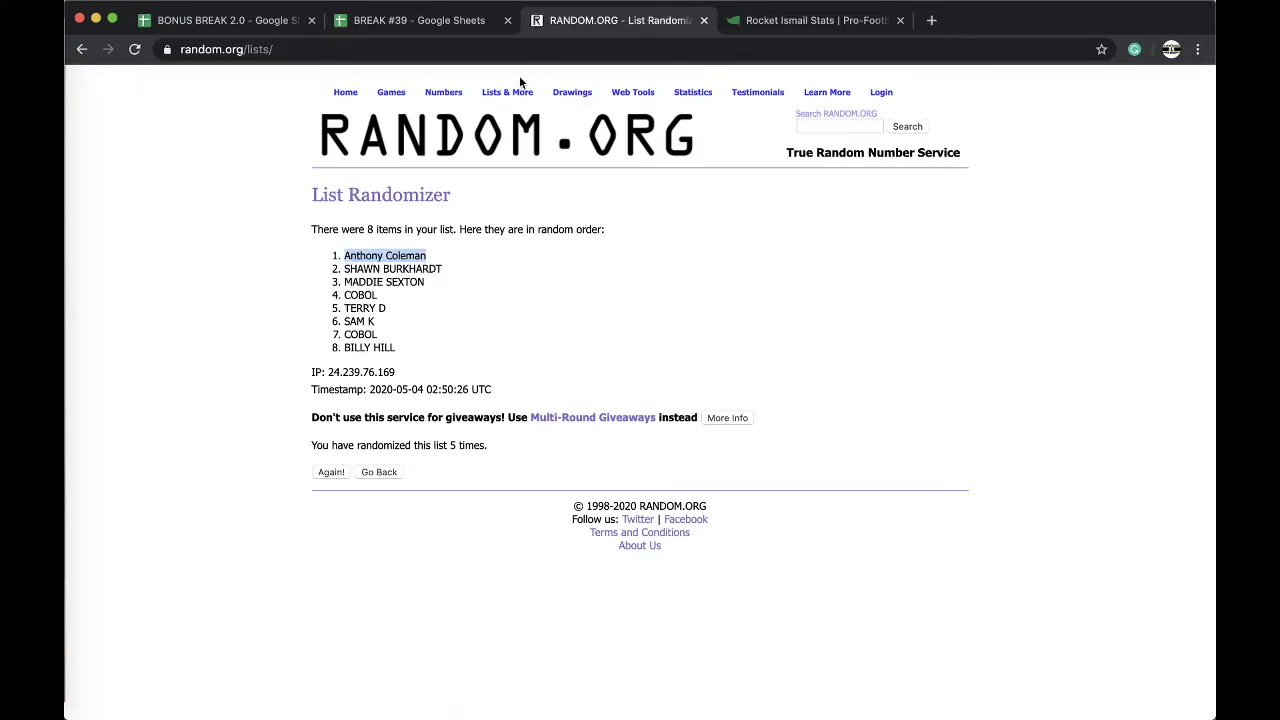
{"action": "left_click", "coordinate": [417, 30]}
- Move #1 5/3 GR MINI to second position; log the drawn name and '#1 5/3 GR MINI' in BONUS BREAK 2.0 row 19
{"action": "left_click_drag", "start_coordinate": [445, 707], "coordinate": [310, 707]}
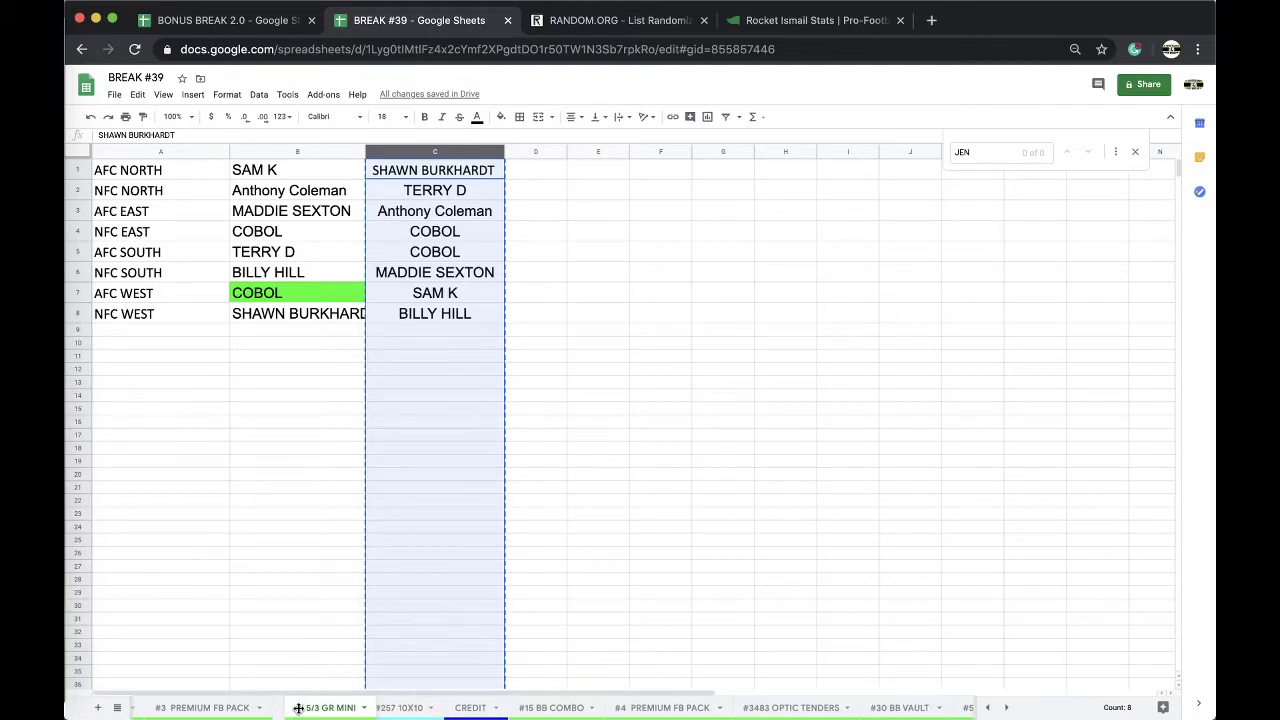
{"action": "left_click", "coordinate": [231, 27]}
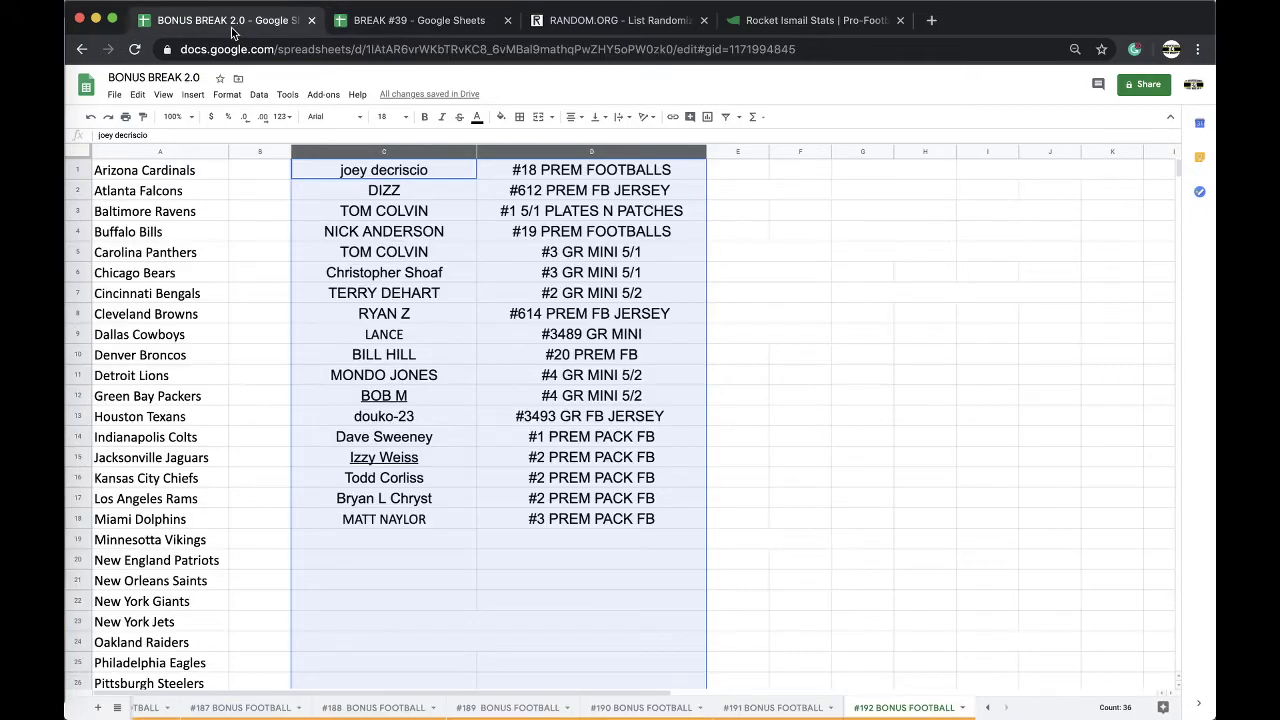
{"action": "left_click", "coordinate": [420, 538]}
{"action": "key", "text": "ctrl+v"}
{"action": "left_click", "coordinate": [492, 581]}
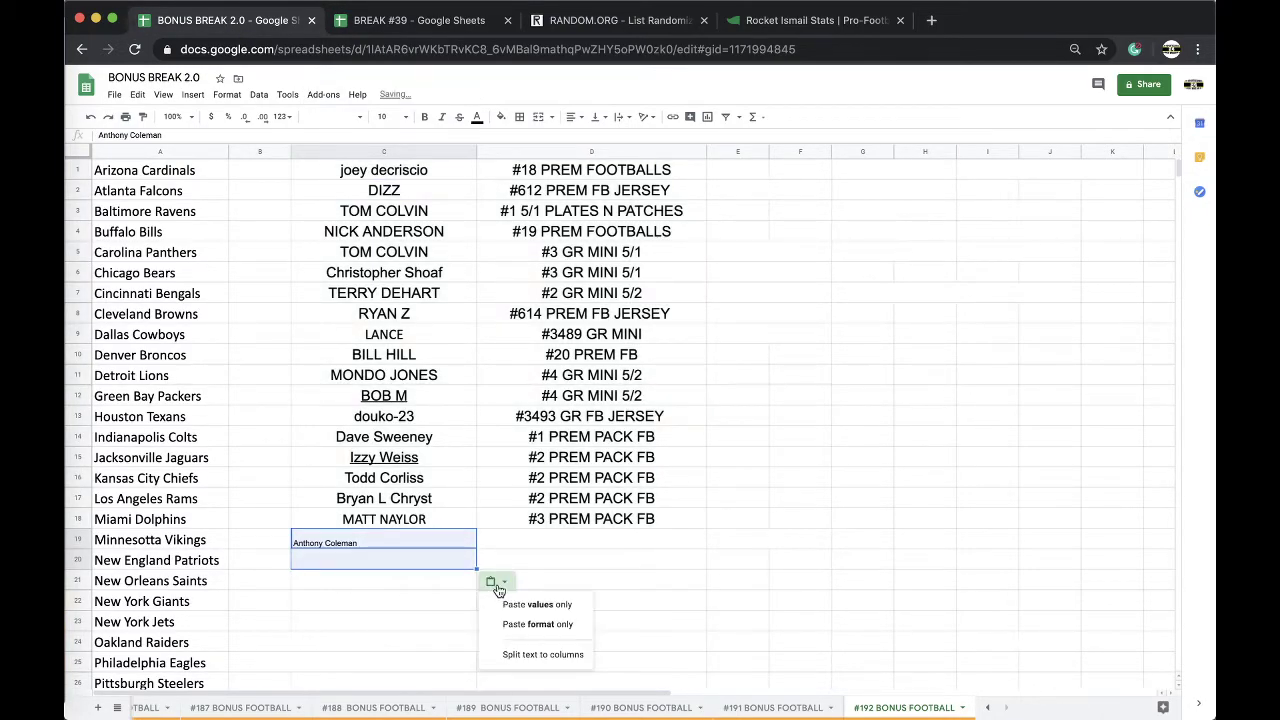
{"action": "left_click", "coordinate": [496, 603]}
{"action": "left_click", "coordinate": [541, 538]}
{"action": "type", "text": "#1 "}
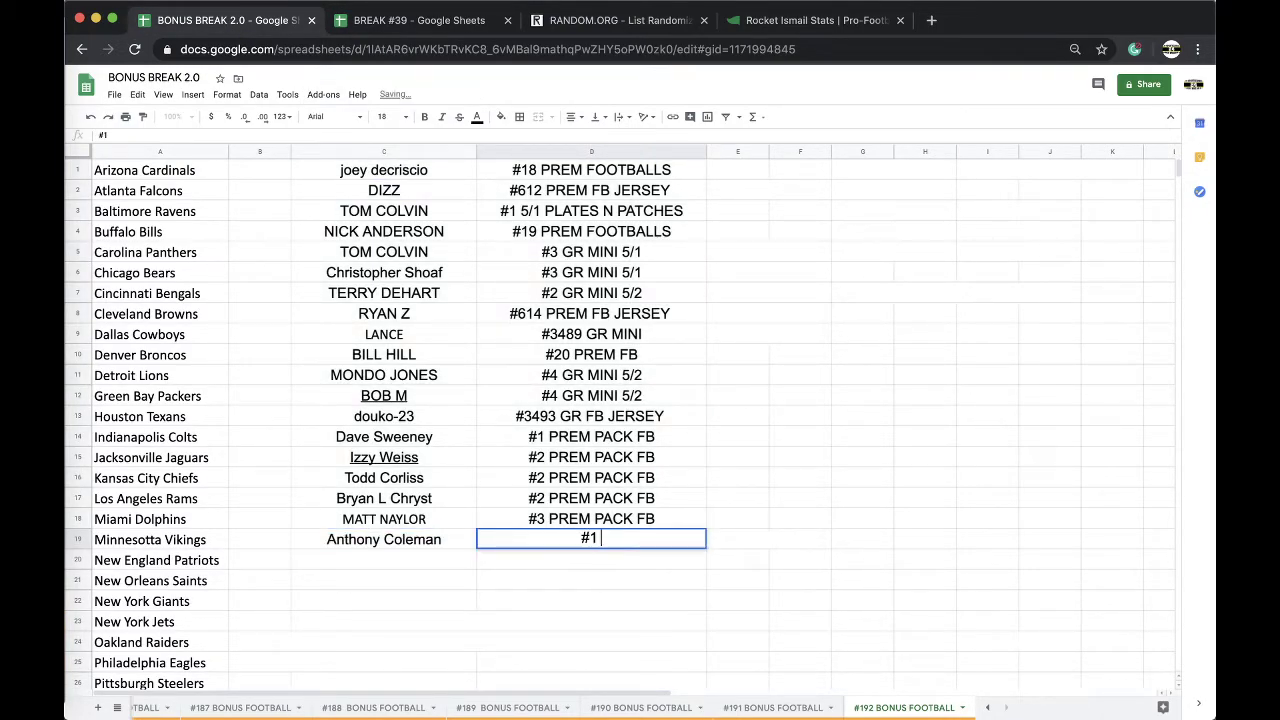
{"action": "type", "text": "5/3 GR MINI"}
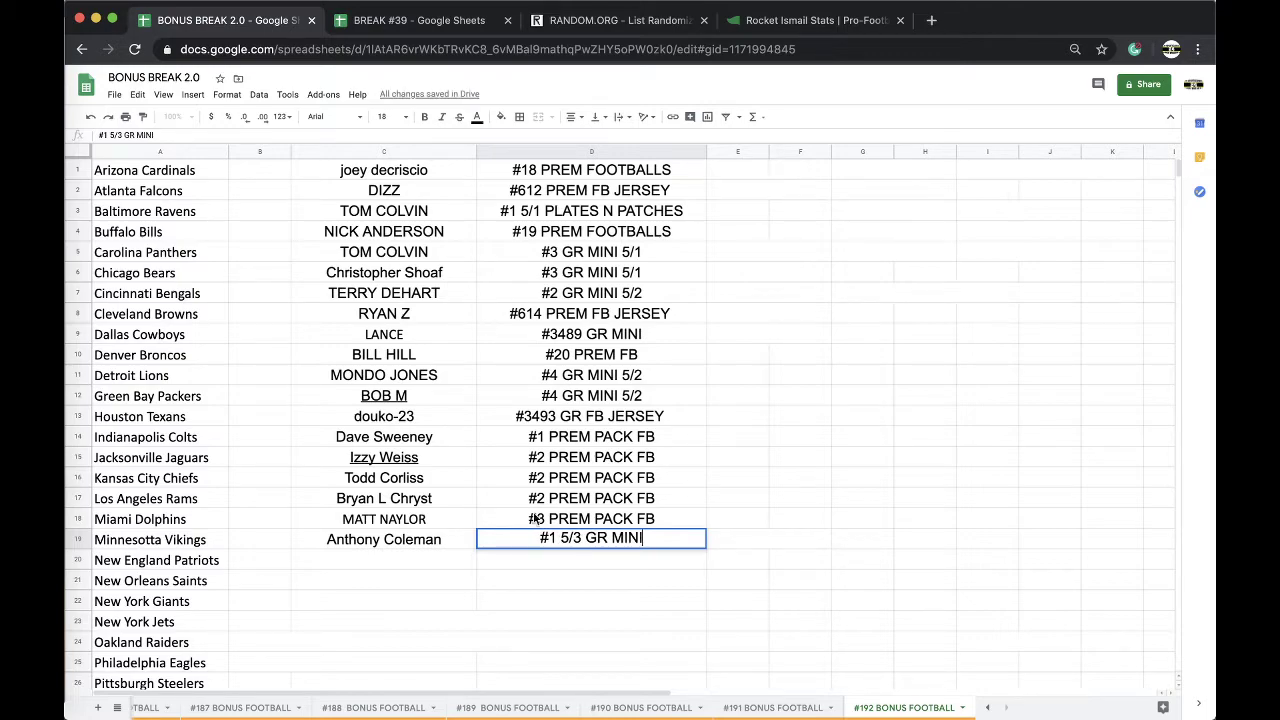
- View the #15 BB COMBO sheet of BREAK #39 with its MLB team assignments
{"action": "left_click", "coordinate": [407, 31]}
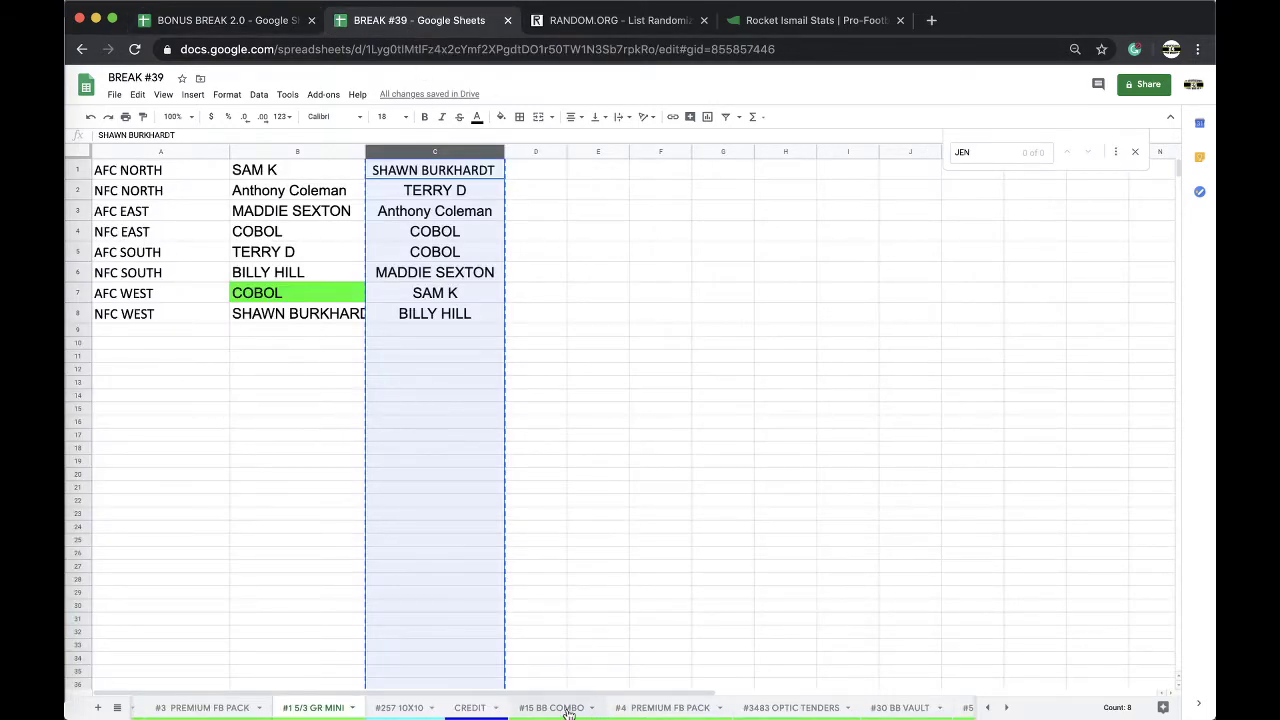
{"action": "left_click", "coordinate": [566, 712]}
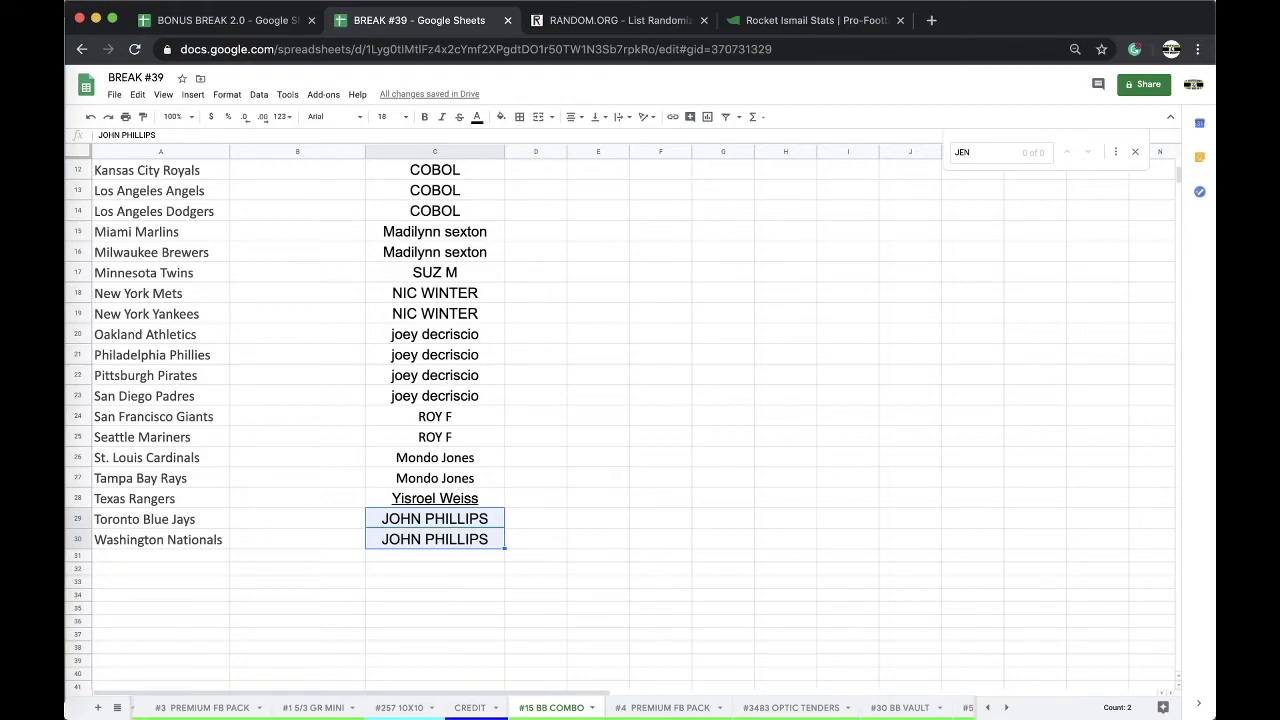